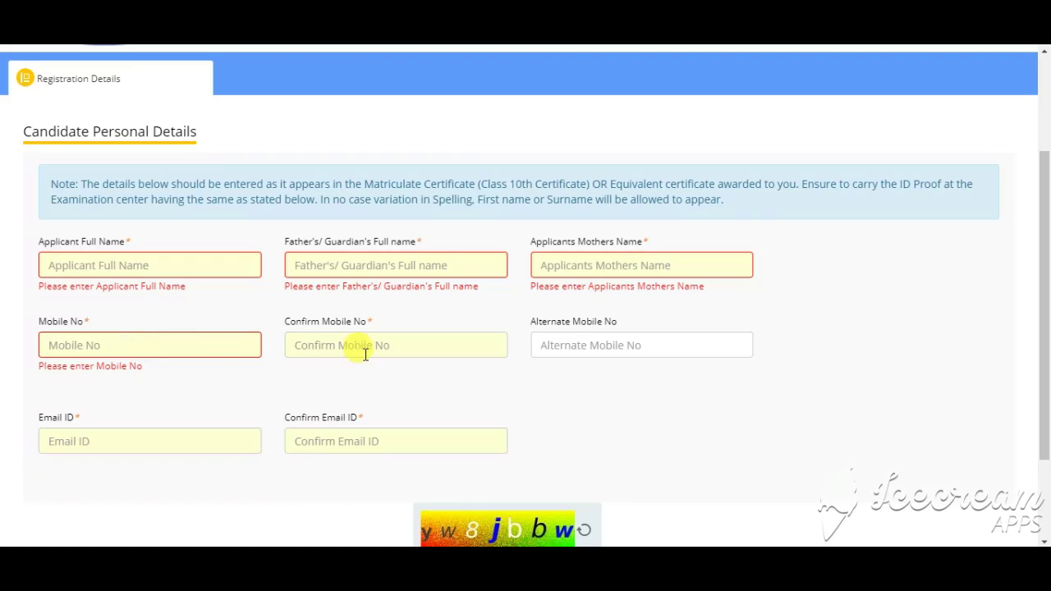
Step: Examine the registration form's mobile number, alternate mobile, email and captcha fields, including which ones are mandatory
click(364, 346)
click(602, 339)
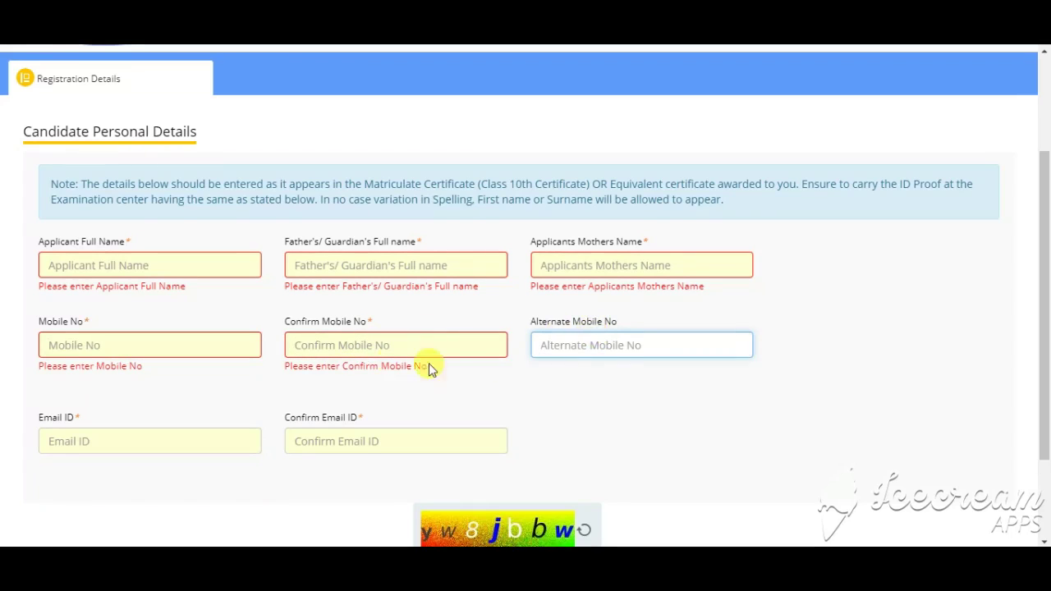
scroll(429, 369, down, 3)
click(88, 316)
click(307, 325)
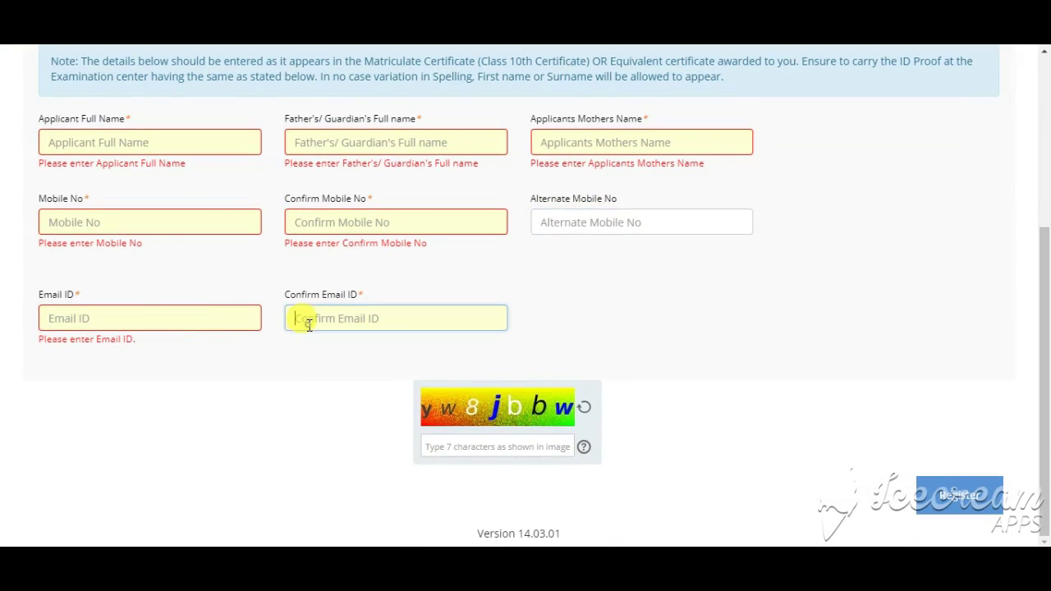
scroll(375, 316, up, 4)
scroll(159, 298, down, 4)
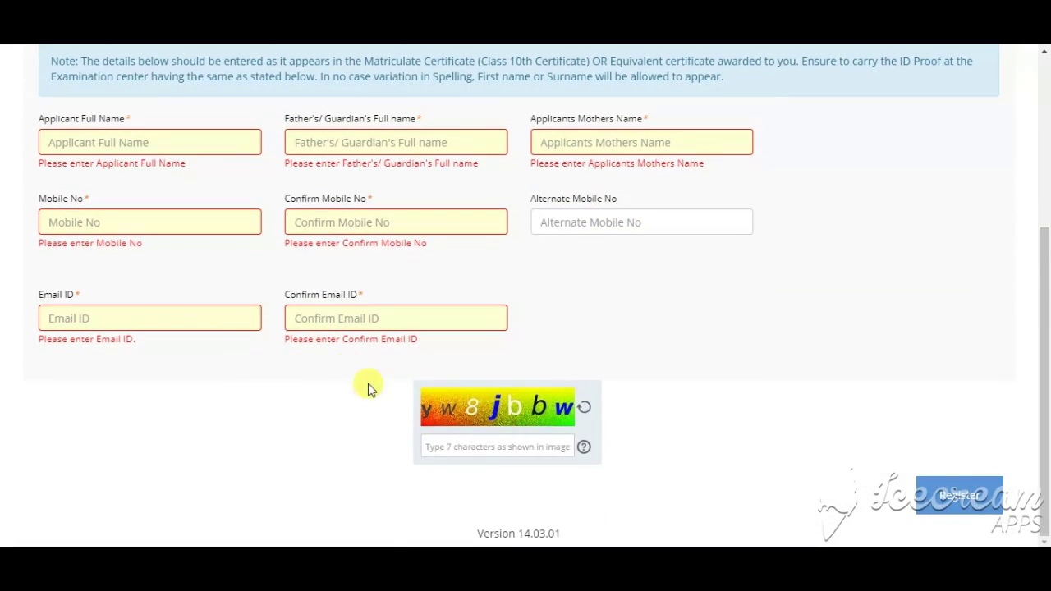
click(460, 448)
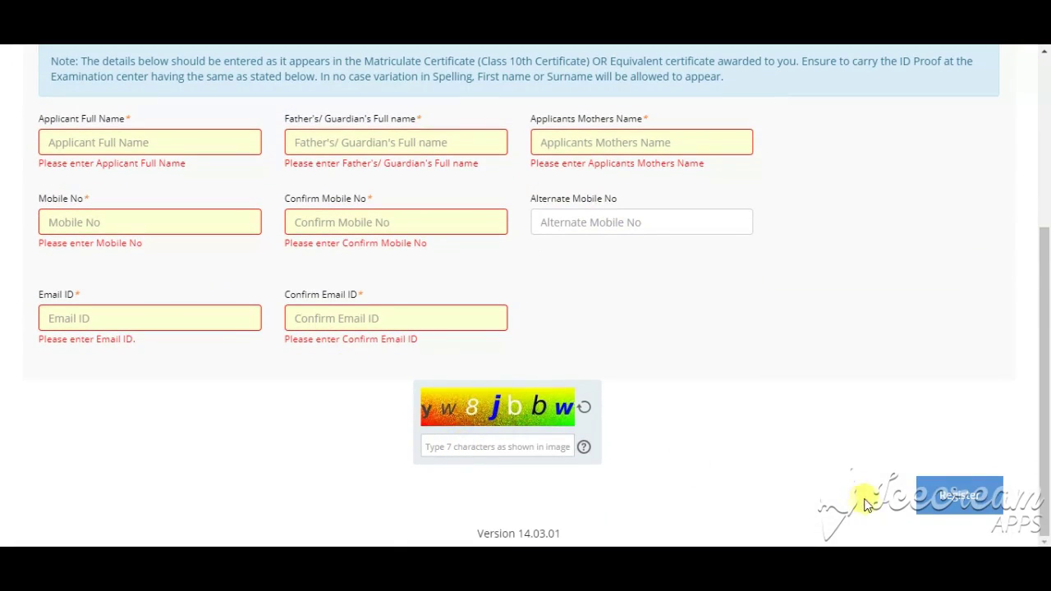
scroll(821, 447, up, 4)
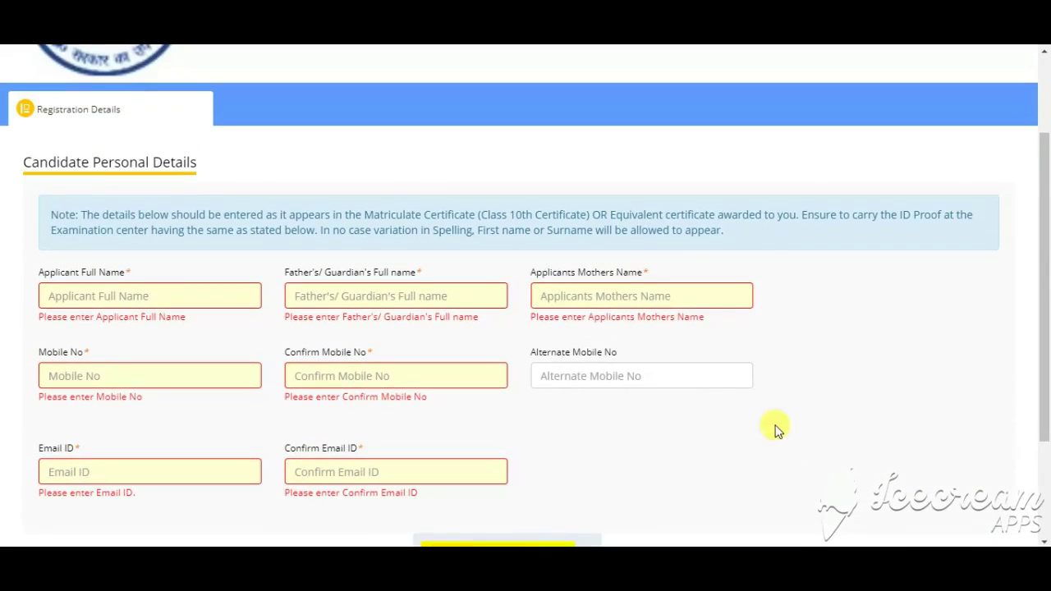
click(589, 378)
scroll(547, 364, down, 4)
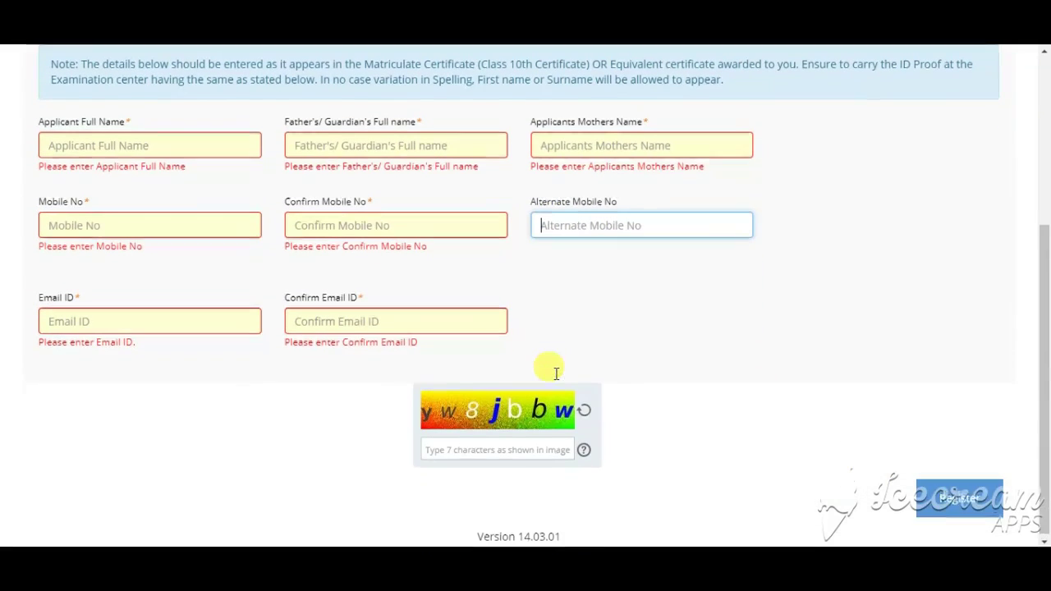
scroll(337, 318, up, 4)
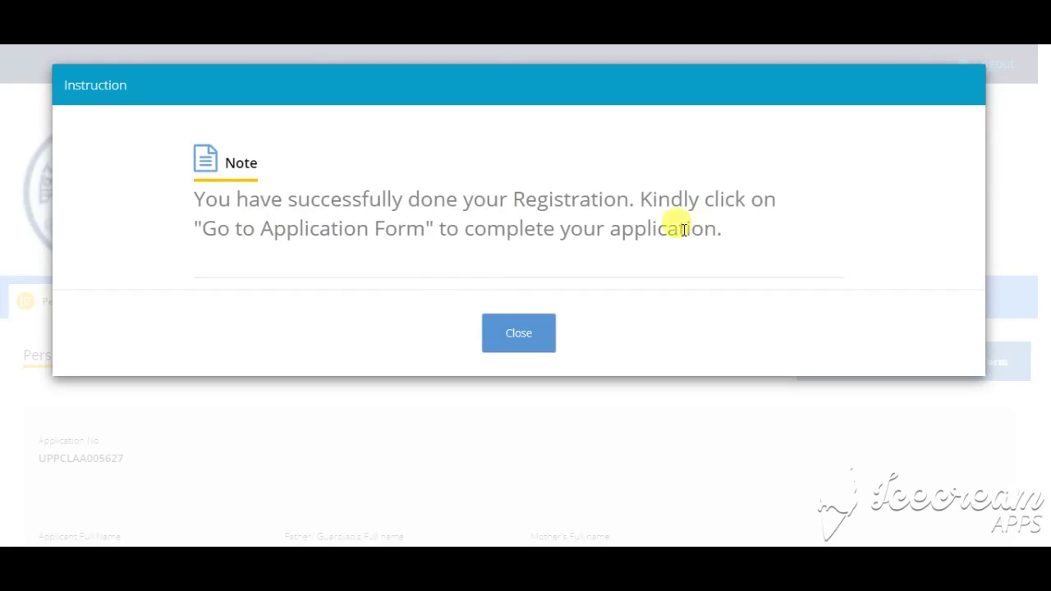
Step: Open the application form from the registration summary, dismissing the instruction notes before and after it
click(520, 332)
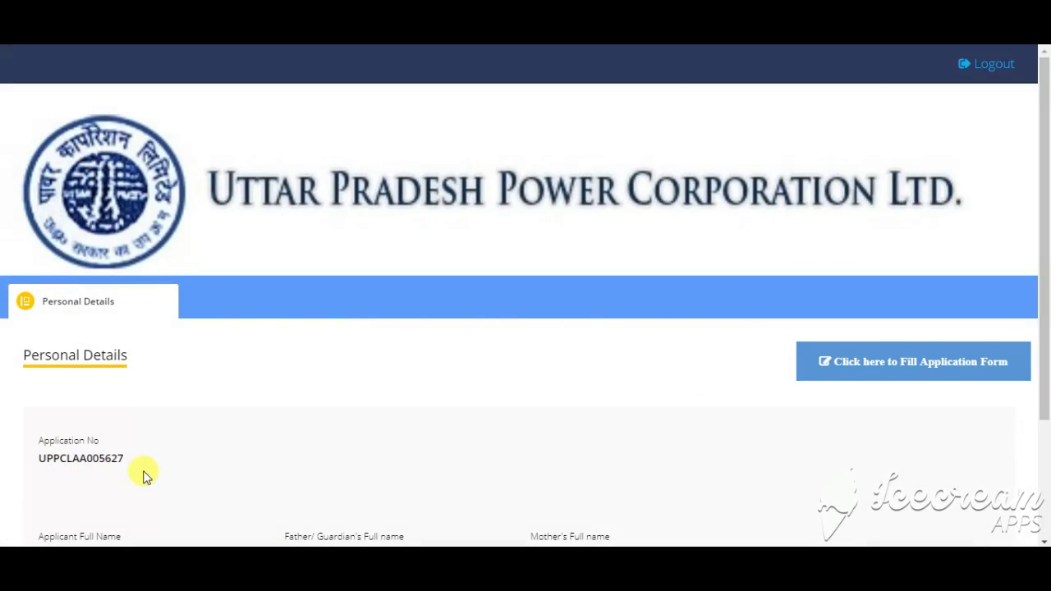
scroll(390, 532, down, 1)
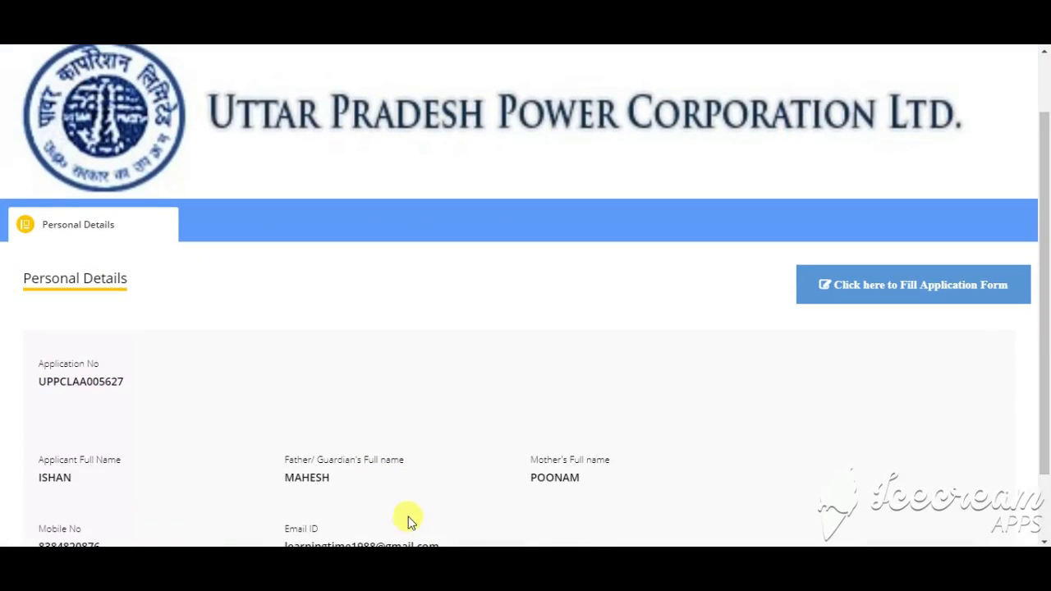
click(864, 288)
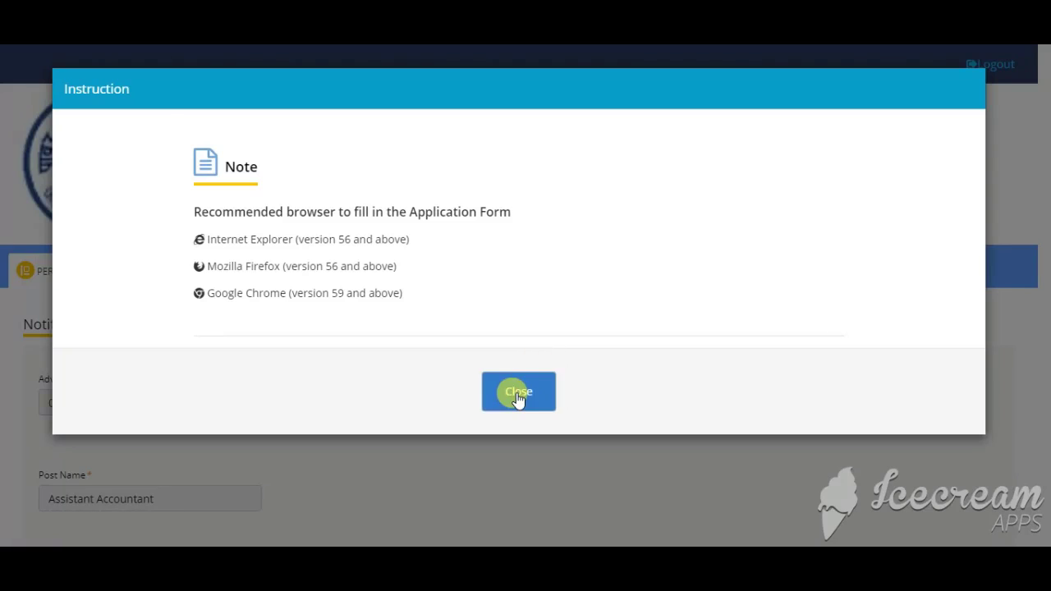
click(515, 398)
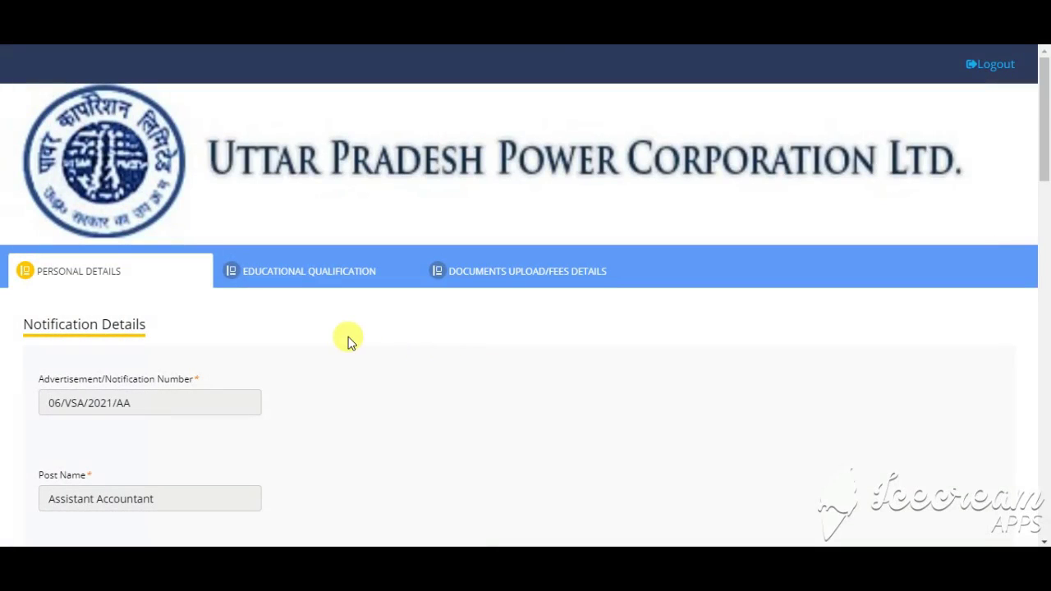
Step: In the candidate personal details, set the gender to MALE and the marital status to Married
scroll(280, 366, down, 1)
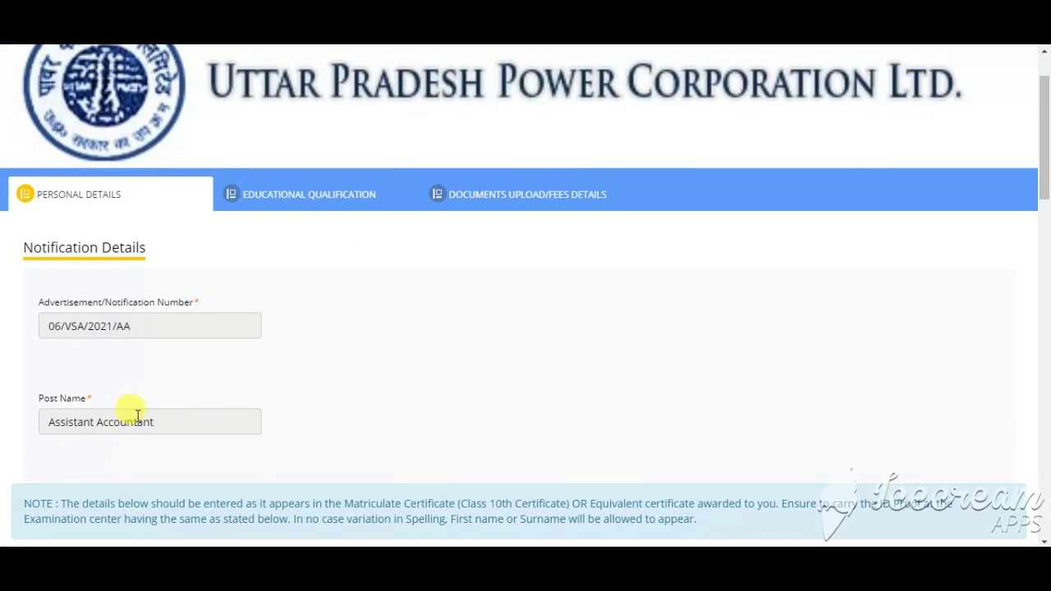
scroll(123, 421, down, 1)
scroll(193, 402, down, 2)
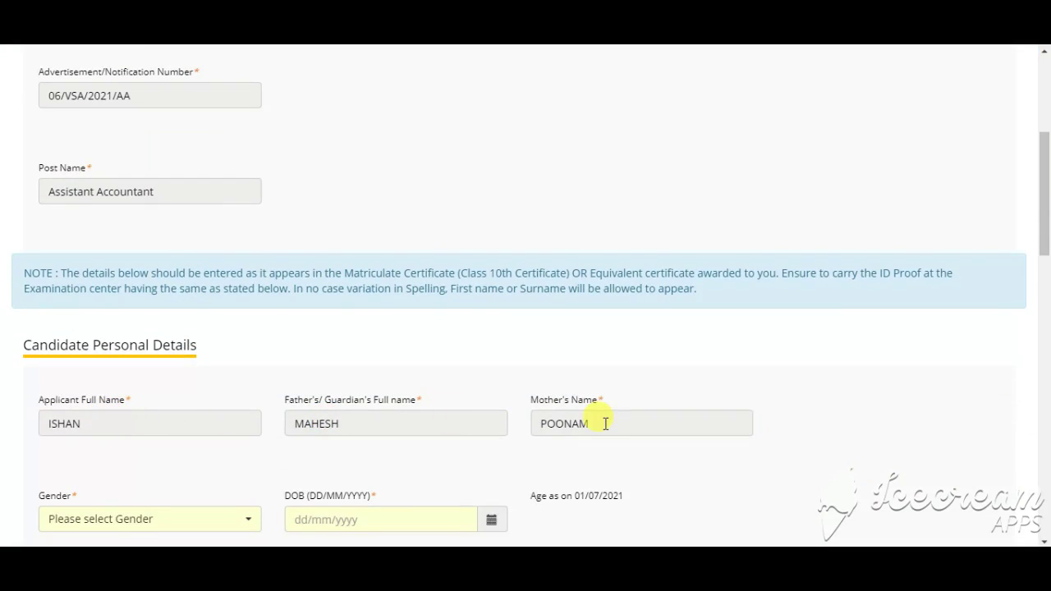
scroll(123, 513, down, 1)
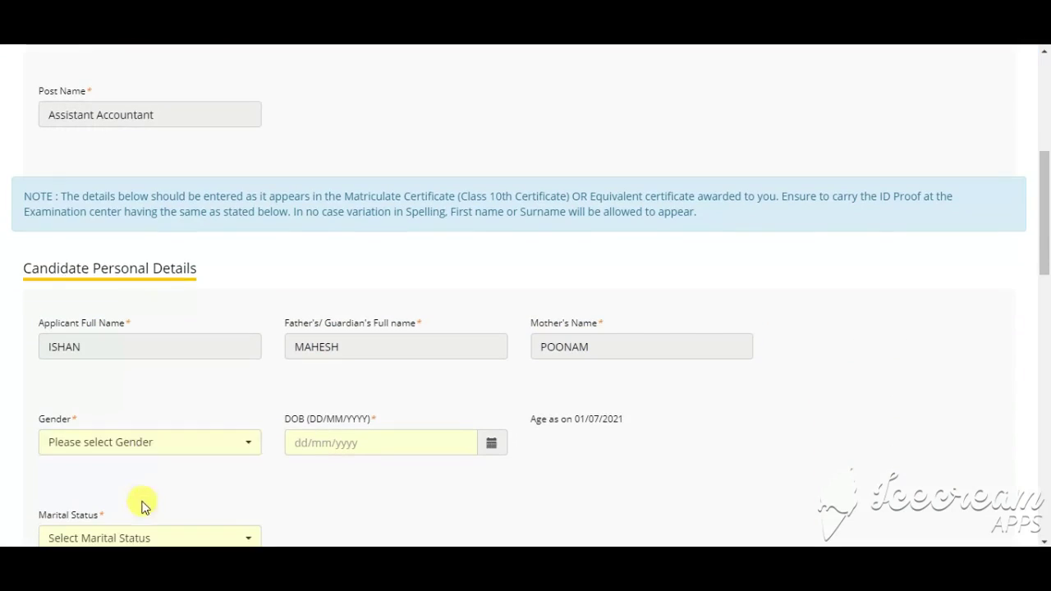
click(153, 448)
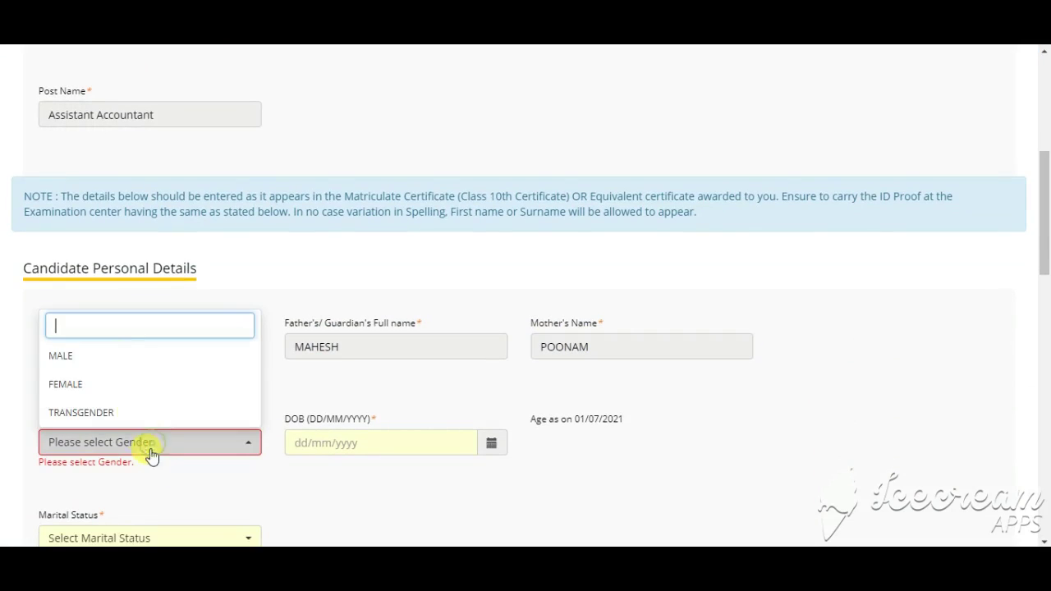
click(112, 353)
click(369, 456)
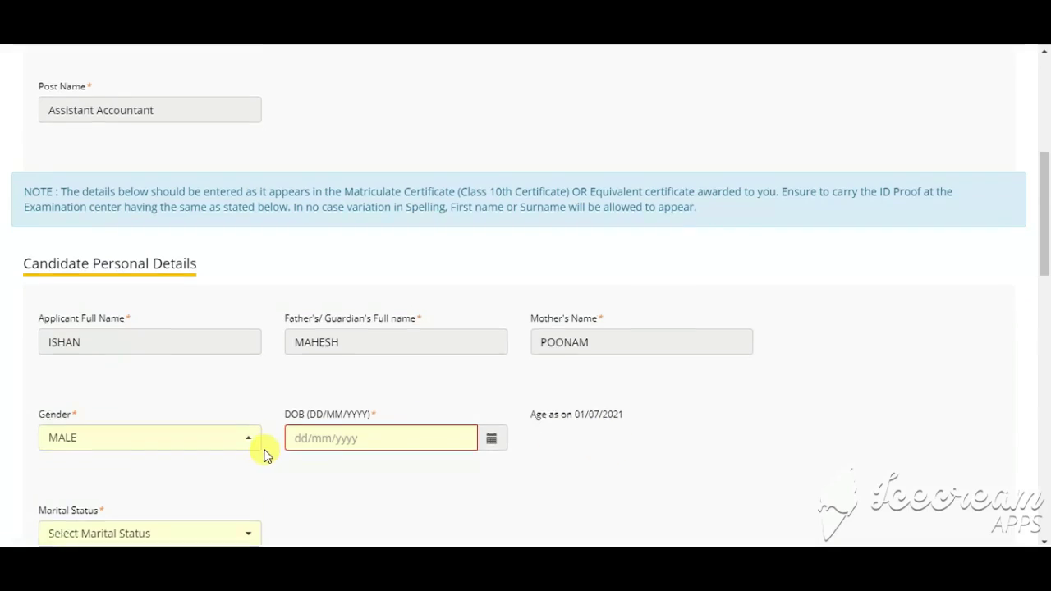
scroll(238, 453, down, 1)
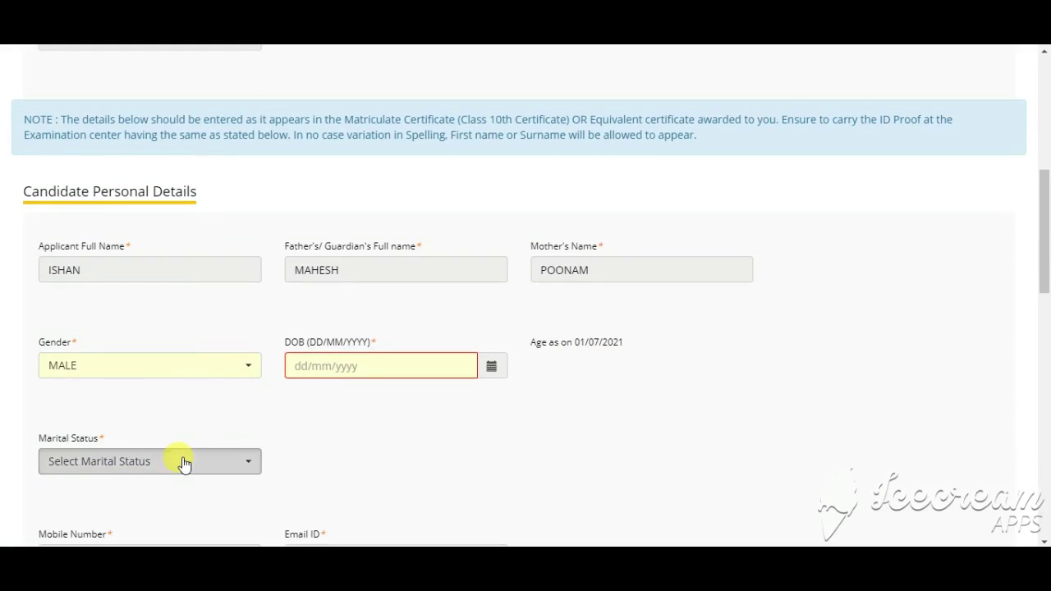
click(183, 460)
click(110, 401)
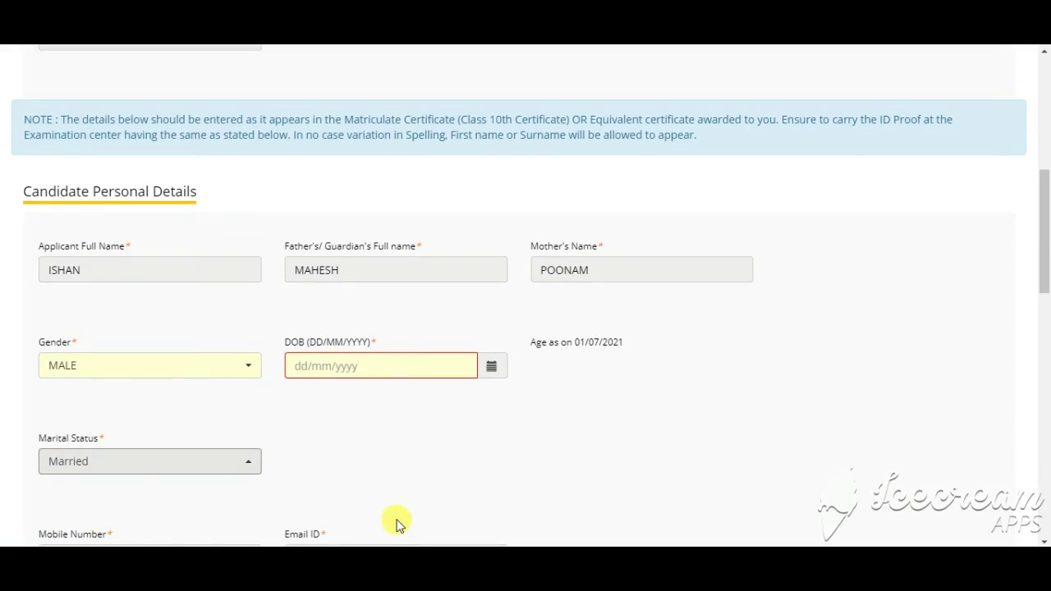
Step: Set the domicile state to UTTAR PRADESH and the applied category to Unreserved
scroll(397, 523, down, 6)
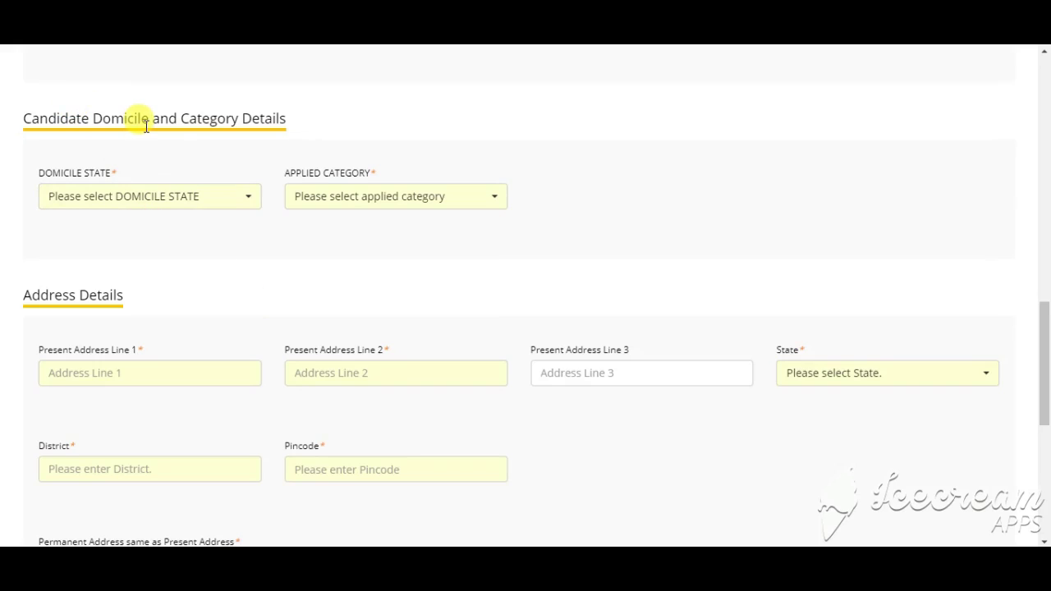
click(190, 198)
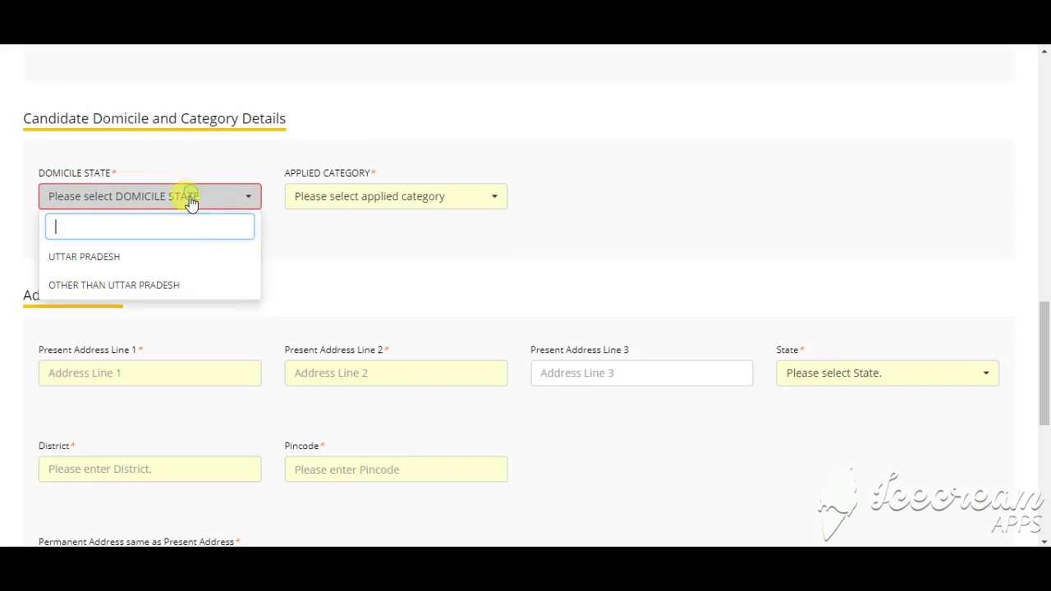
click(154, 259)
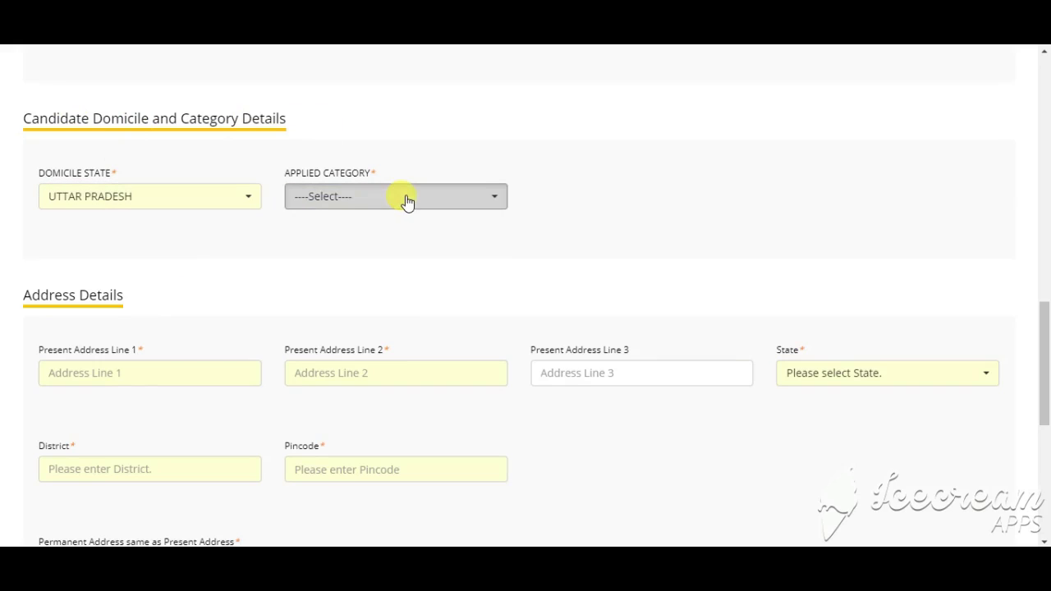
click(407, 201)
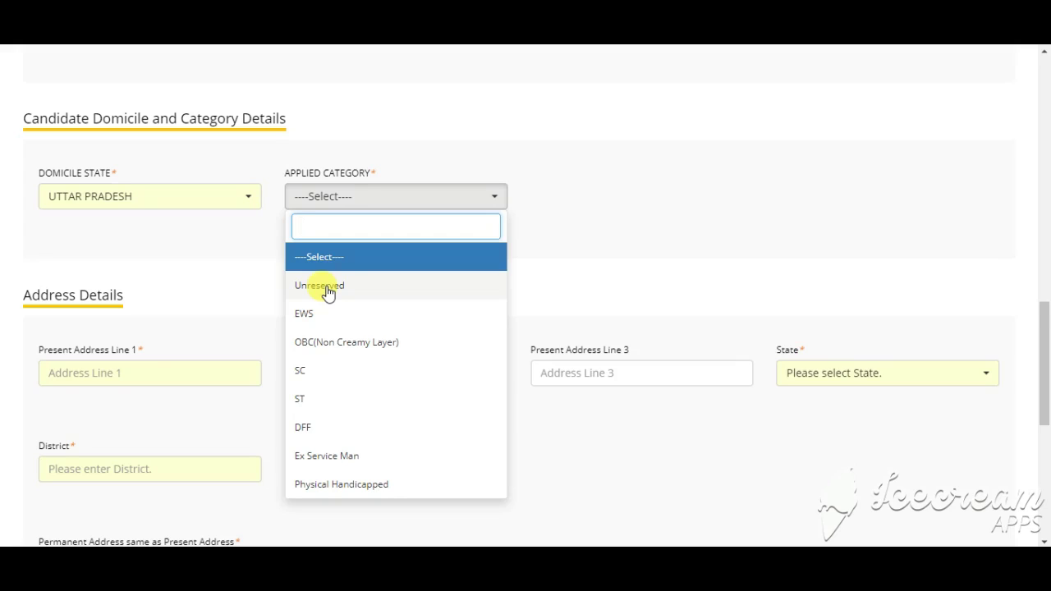
click(328, 288)
Step: Try other applied categories such as OBC(Non Creamy Layer), ending with DFF and the caste Unreserved
click(376, 197)
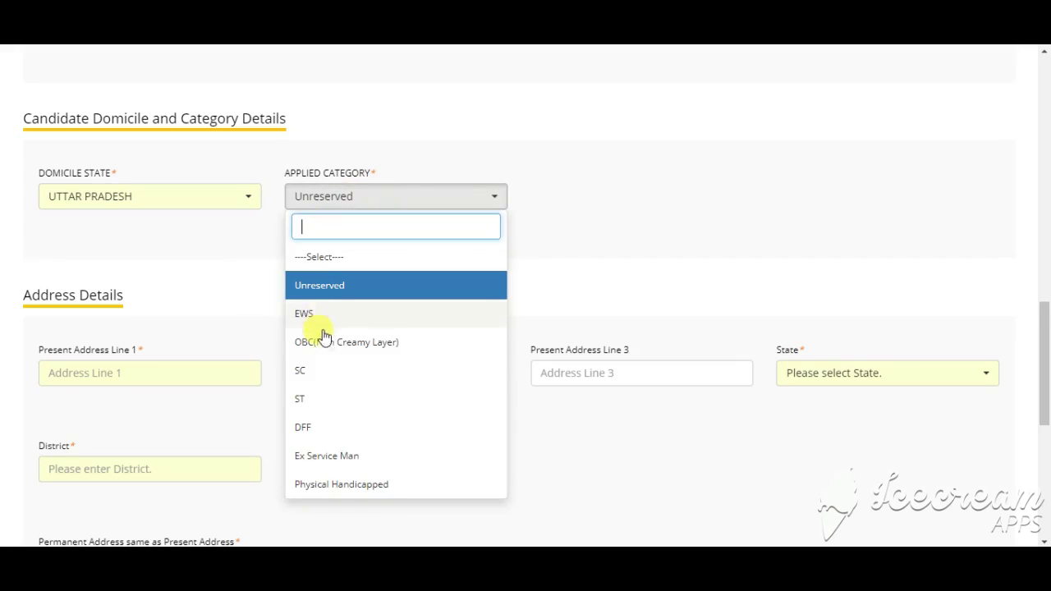
click(324, 342)
click(329, 199)
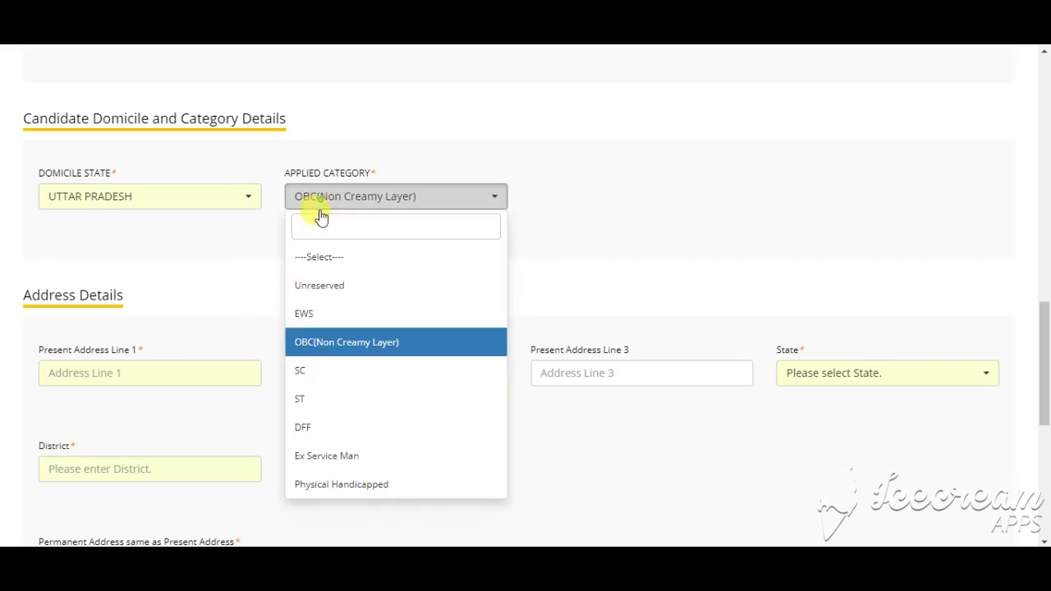
click(308, 384)
click(353, 197)
click(330, 429)
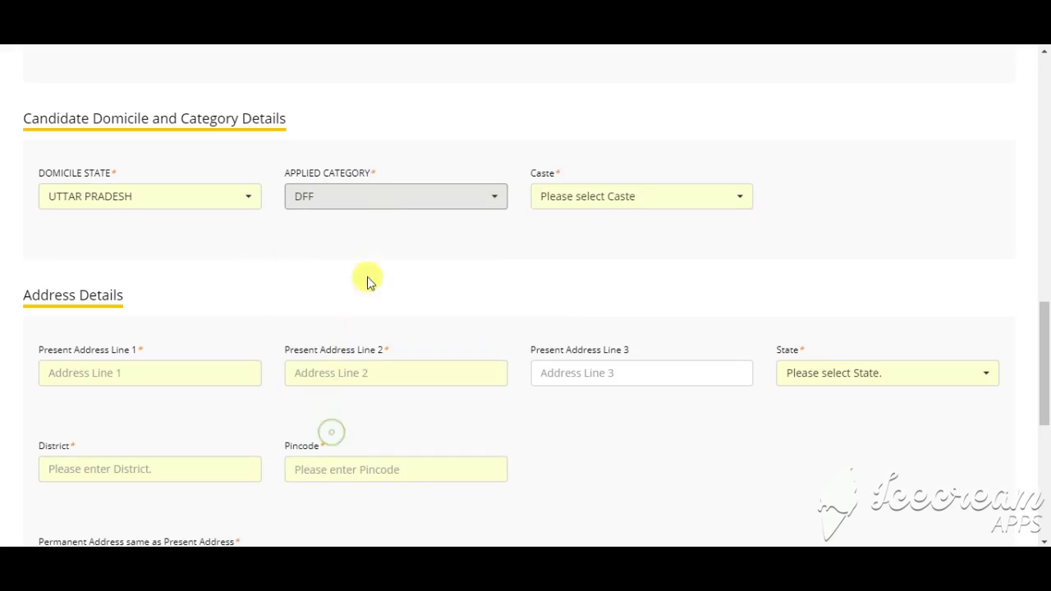
click(637, 195)
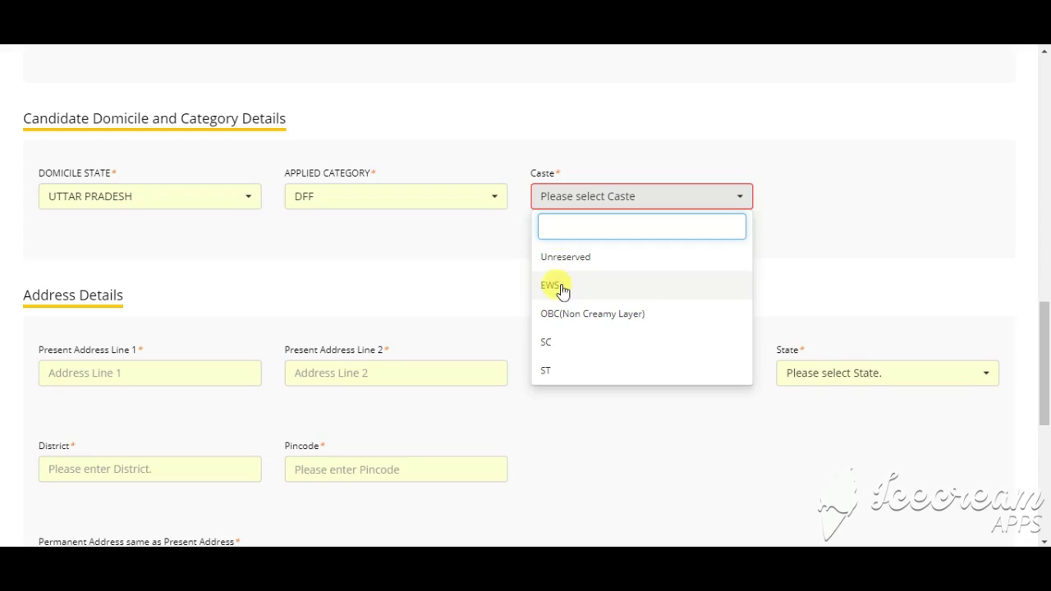
click(563, 258)
Step: Change the domicile state to OTHER THAN UTTAR PRADESH and select Unreserved as the applied category
click(169, 204)
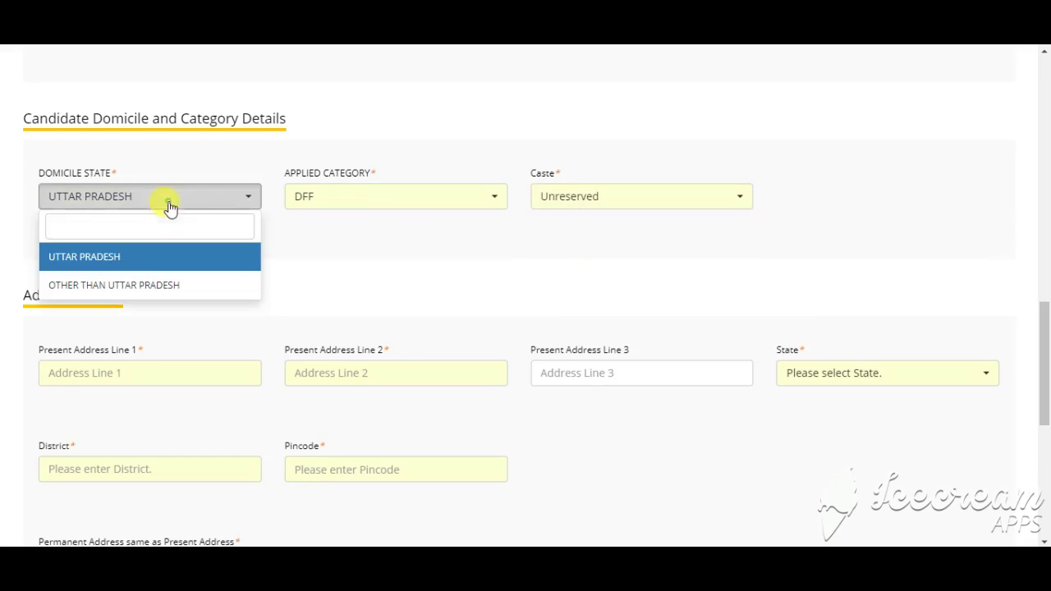
click(121, 285)
click(363, 206)
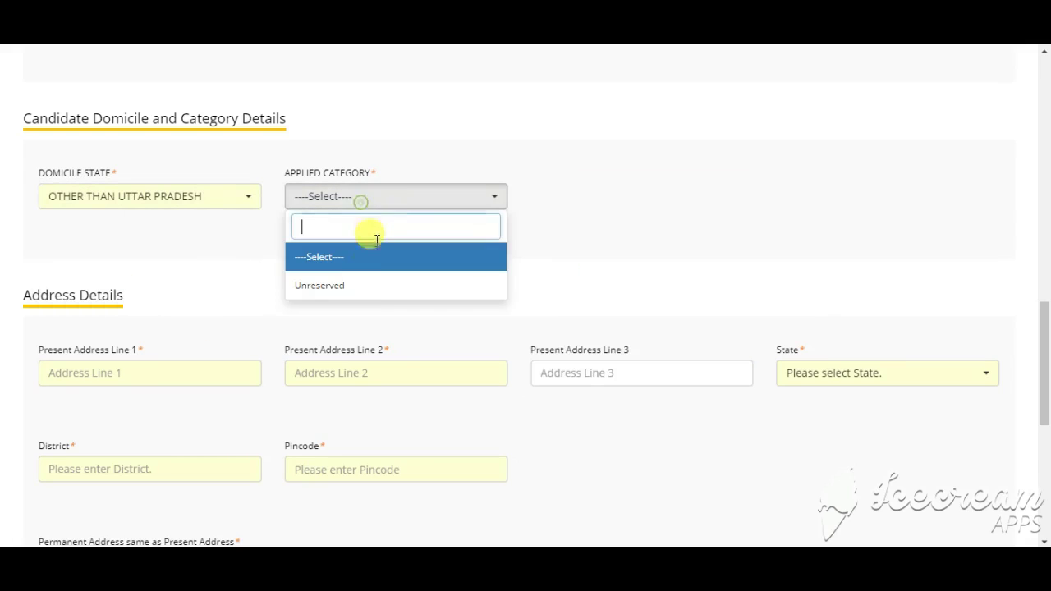
click(354, 287)
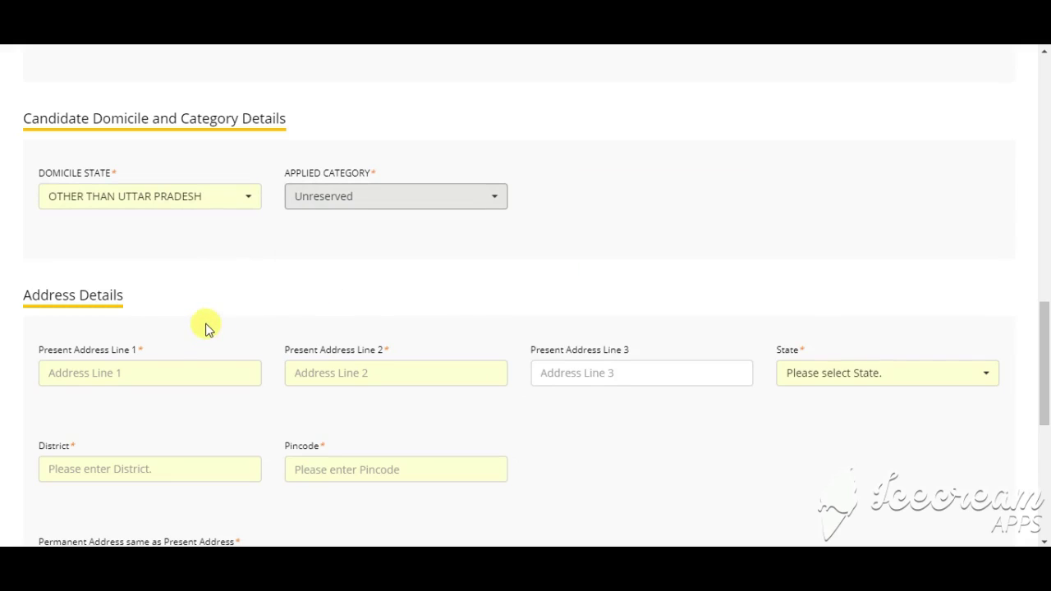
Step: In the address details, leave the present address lines empty and set the state to UTTAR PRADESH
scroll(205, 328, down, 1)
click(159, 296)
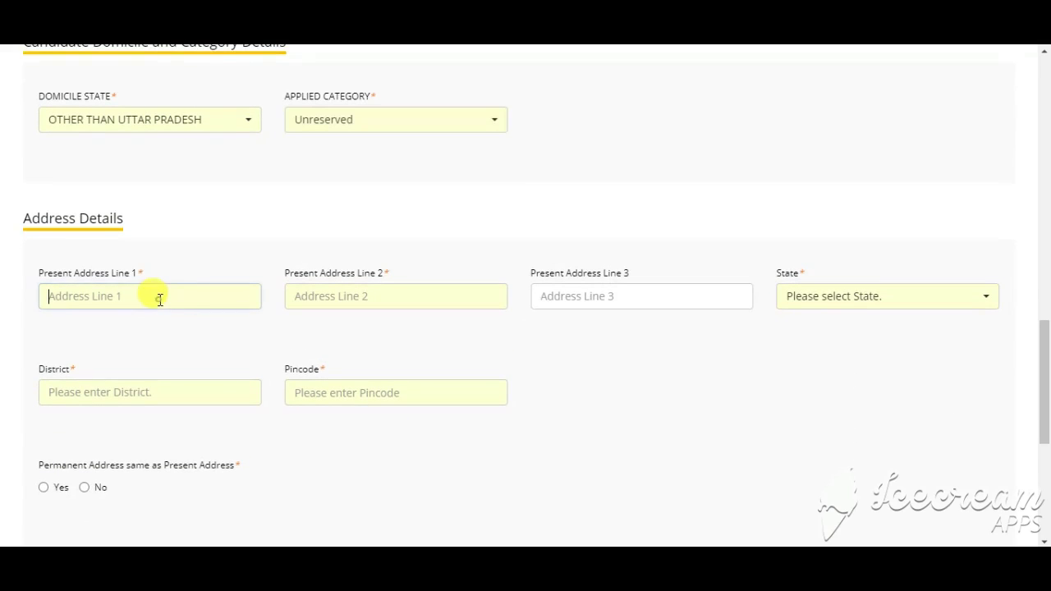
click(325, 294)
click(657, 299)
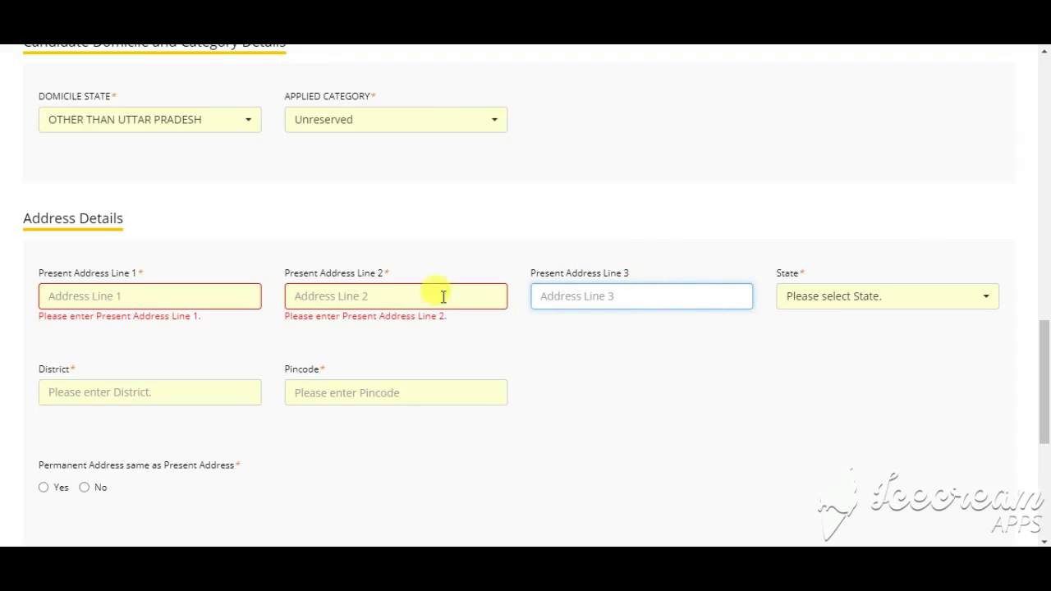
click(821, 300)
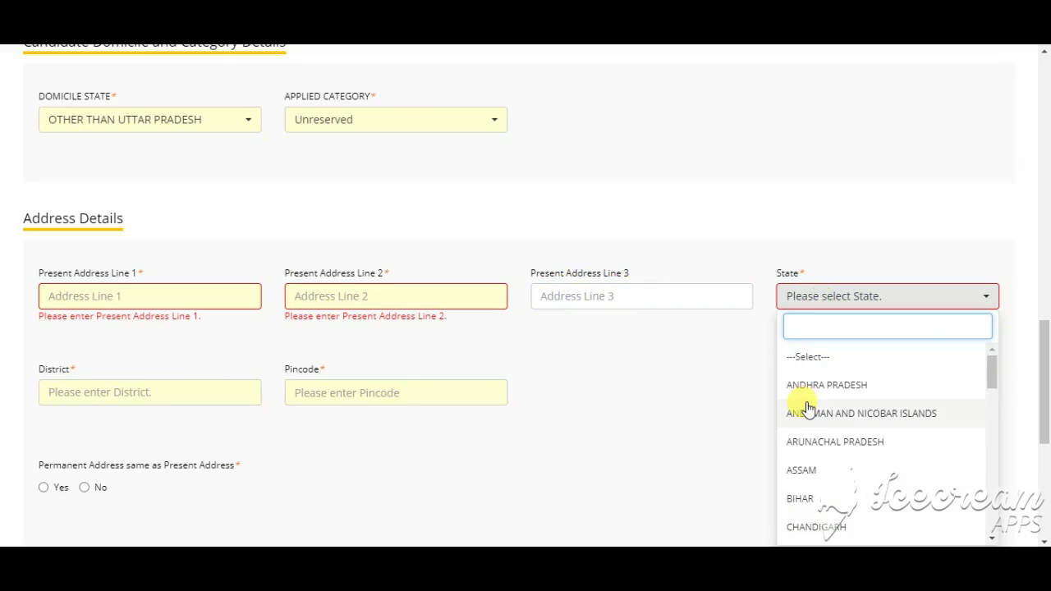
text(u)
scroll(829, 492, down, 2)
click(828, 507)
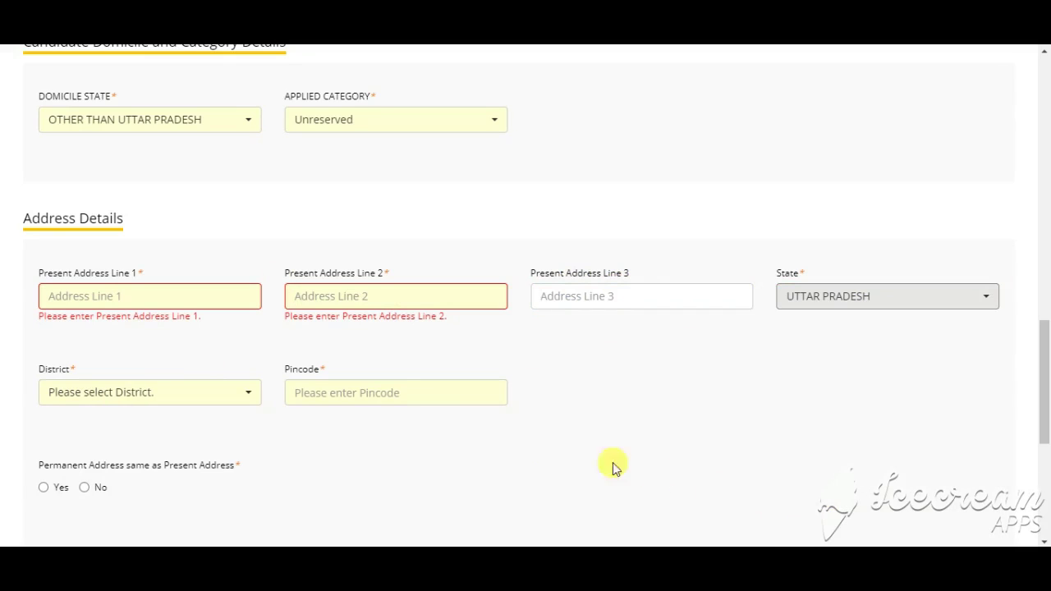
Step: Set the present address district to Ambedkar Nagar and go to the pincode field
click(76, 400)
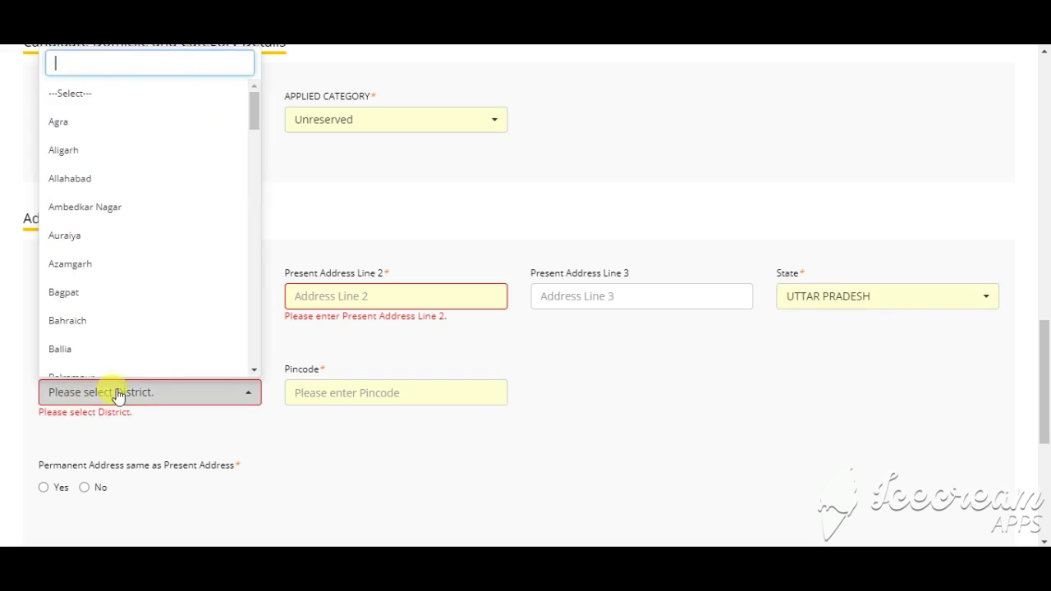
click(117, 212)
click(476, 401)
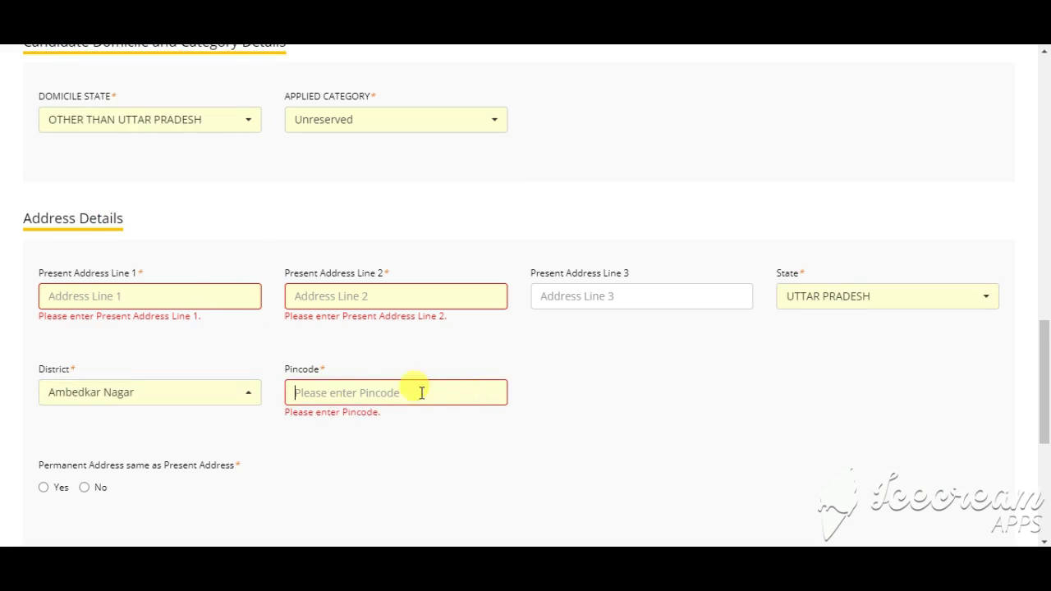
Step: Leave the pincode and permanent address details empty and open the Educational Qualification section of the form
scroll(205, 394, down, 2)
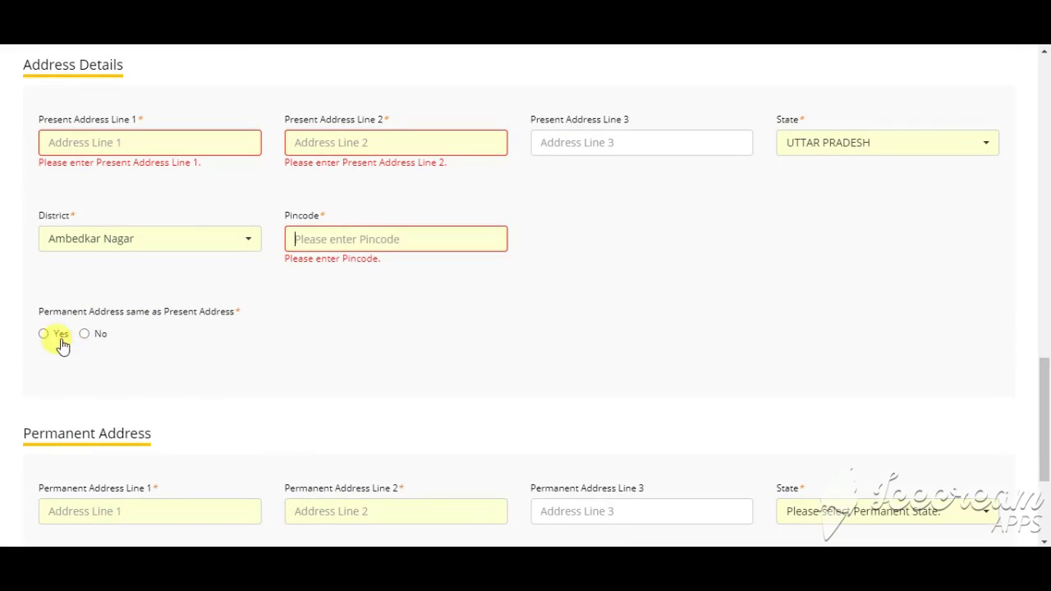
scroll(123, 344, down, 3)
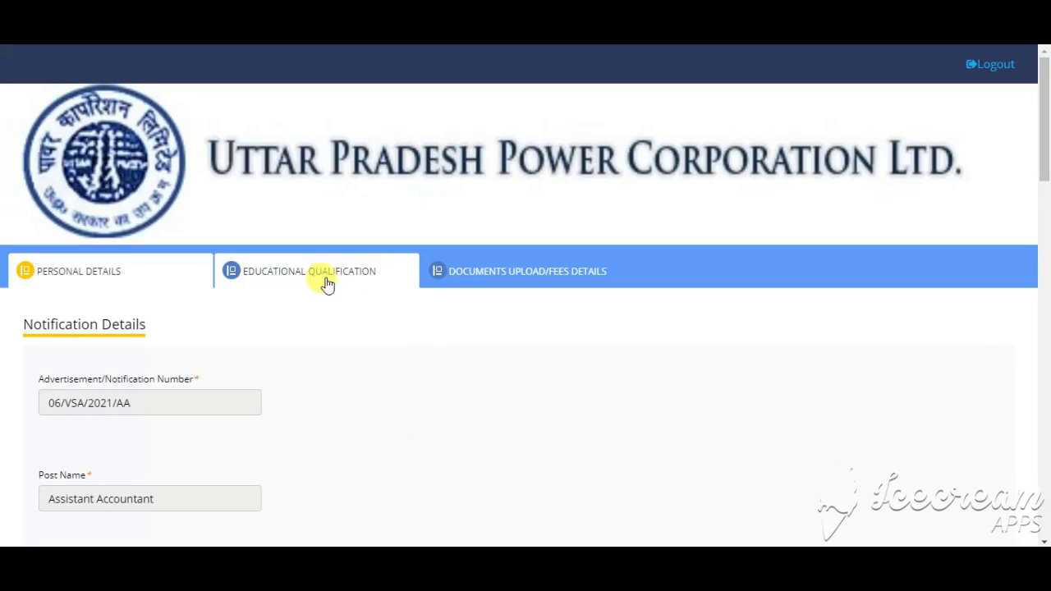
click(254, 287)
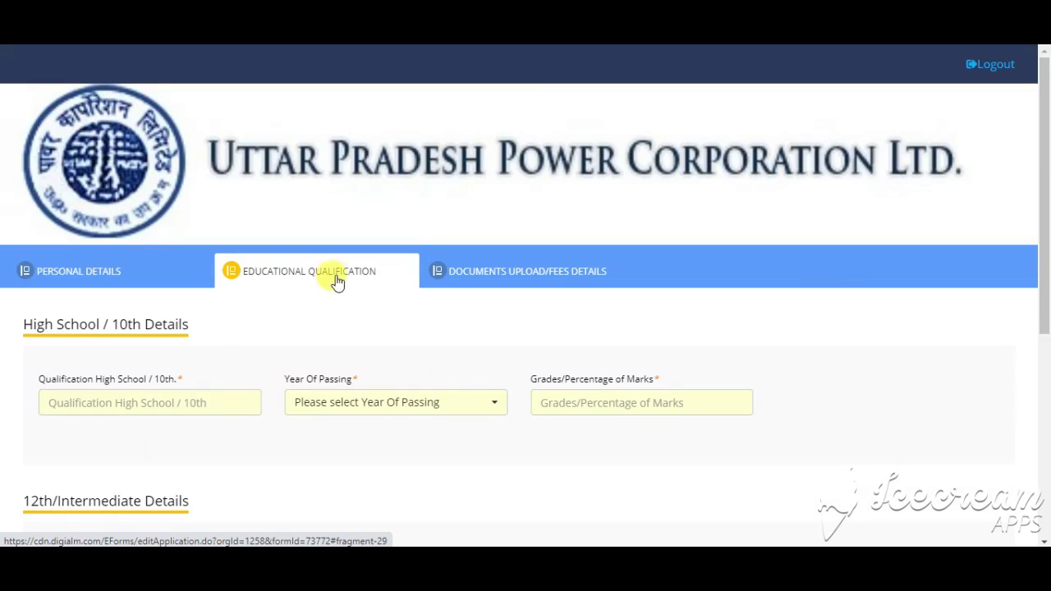
Step: Examine the qualification, year of passing and marks fields in the 10th and 12th details without entering anything
scroll(200, 386, down, 1)
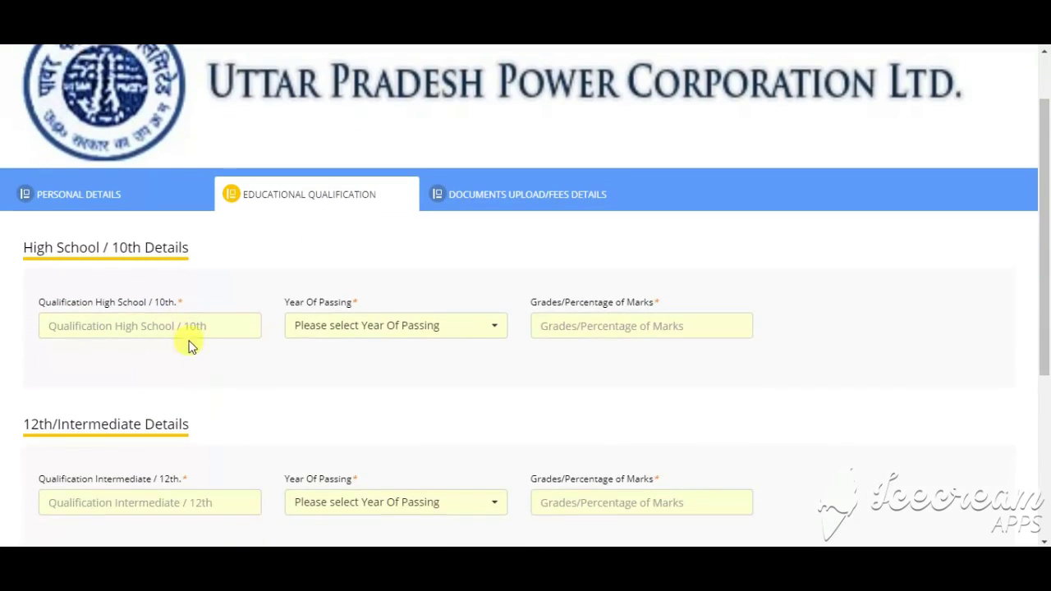
click(188, 326)
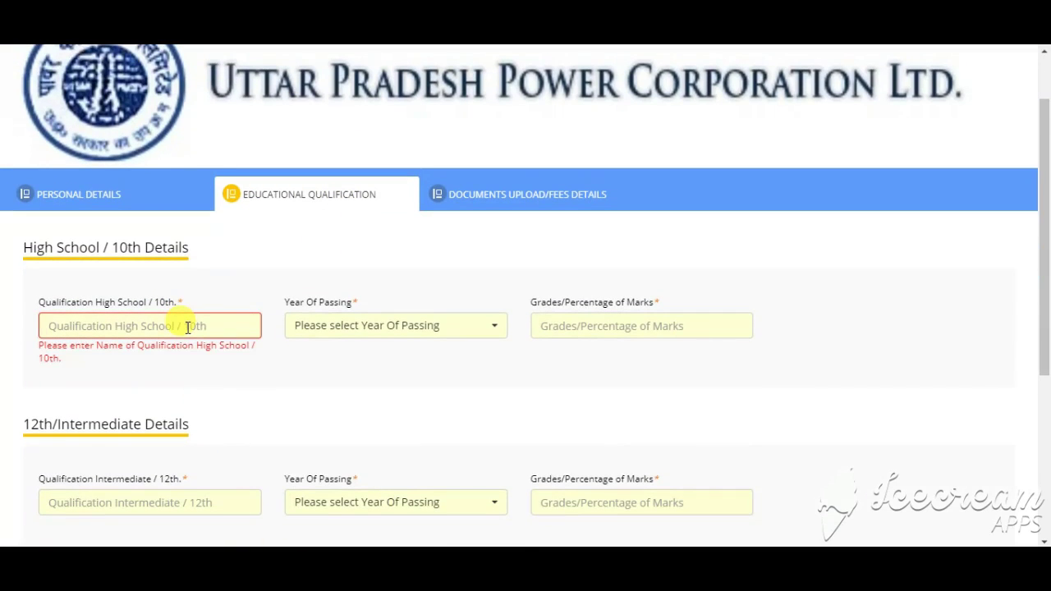
click(441, 319)
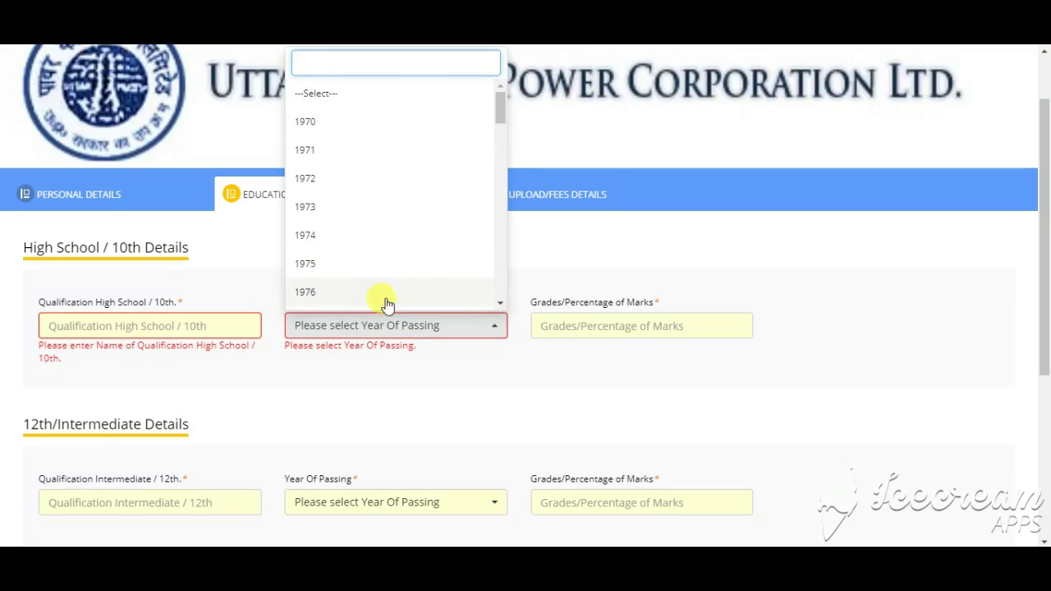
click(603, 324)
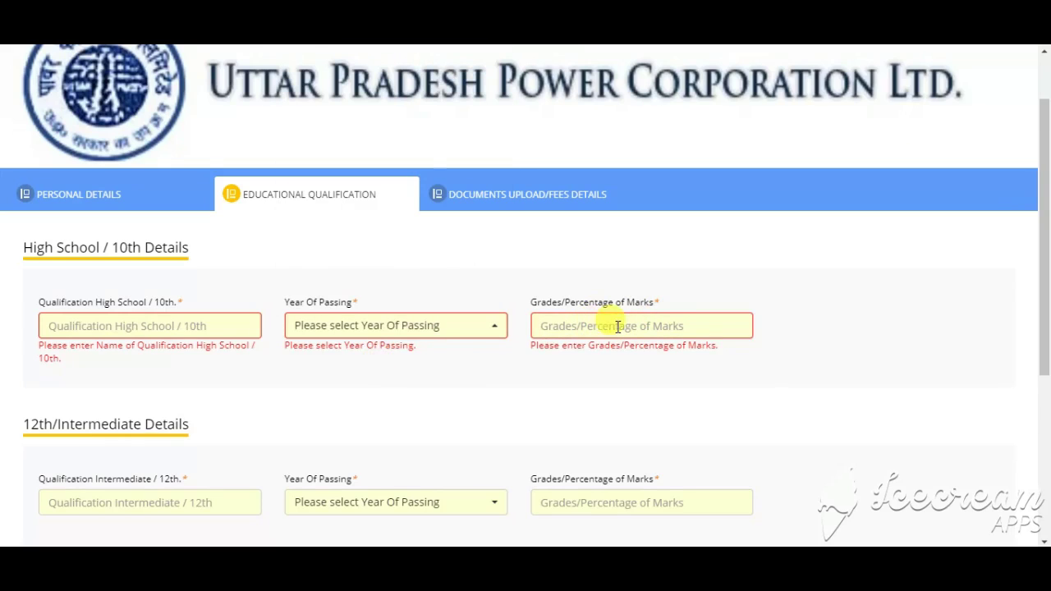
scroll(616, 326, down, 1)
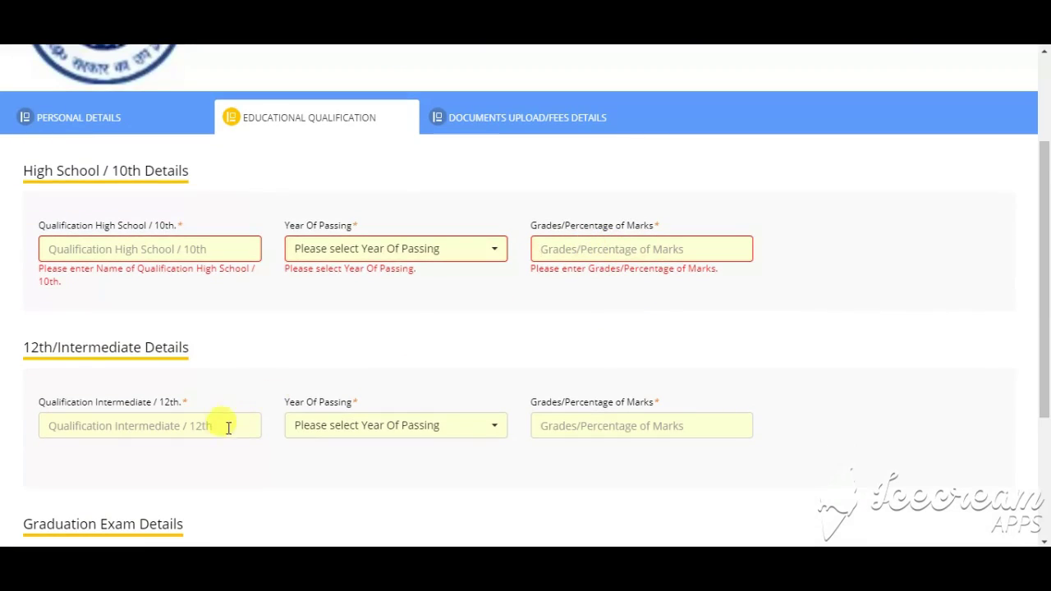
click(354, 432)
click(614, 426)
Step: Set the graduation examination to Graduate Degree in Commerce and dismiss the year of passing alert
scroll(617, 427, down, 3)
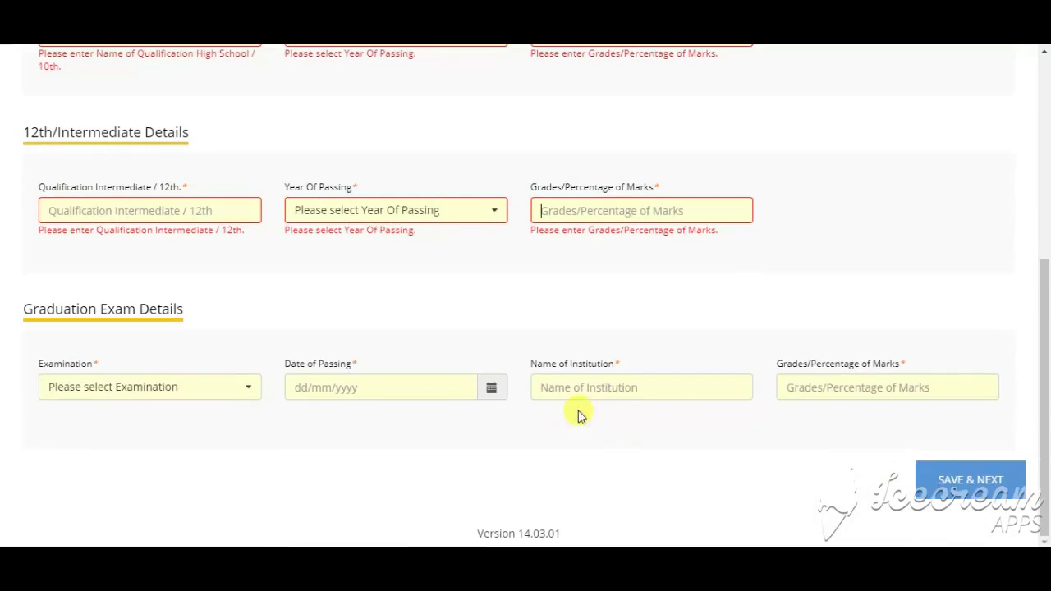
click(170, 395)
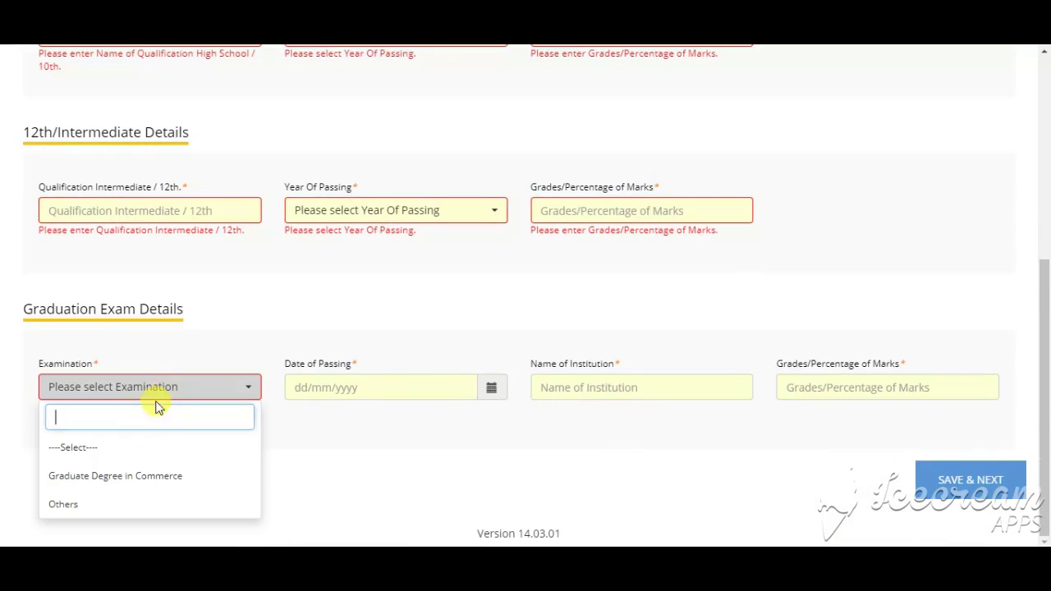
click(117, 477)
click(368, 386)
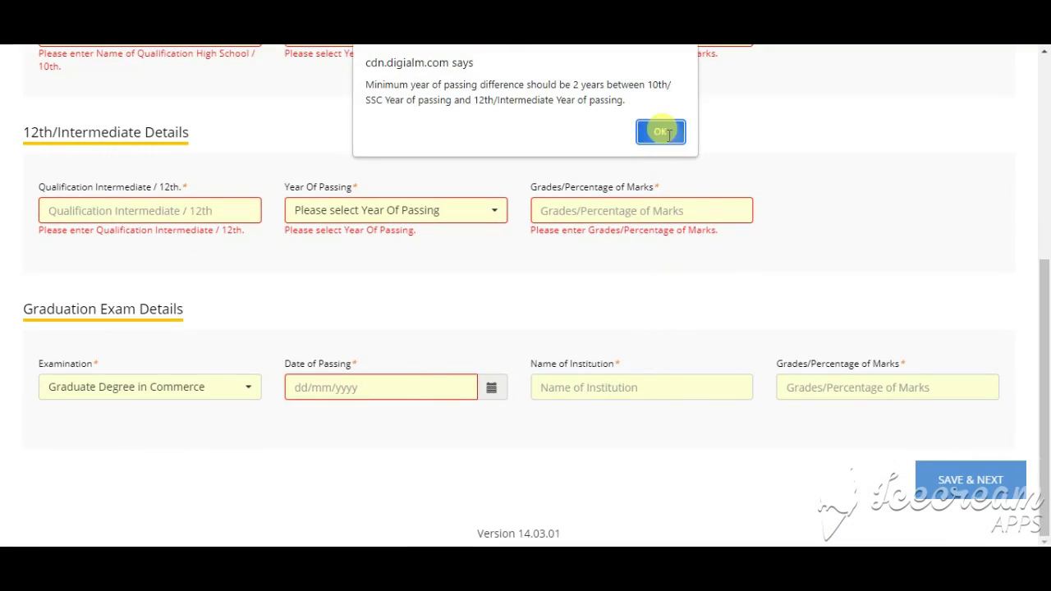
click(661, 130)
click(831, 392)
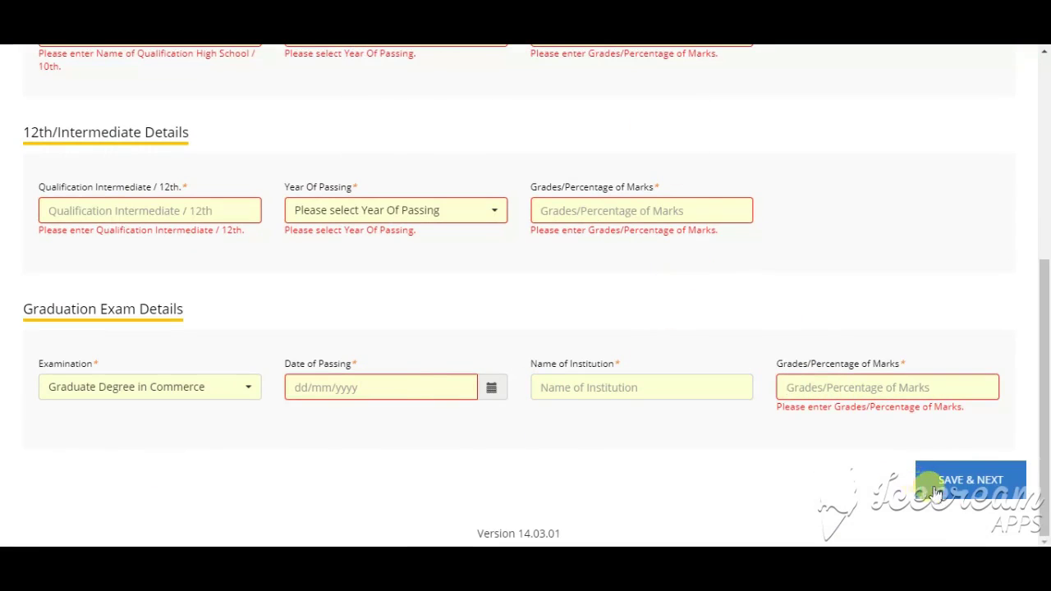
Step: Fill in the High School details with qualification 10th, year of passing 2010 and marks 78
scroll(525, 411, up, 3)
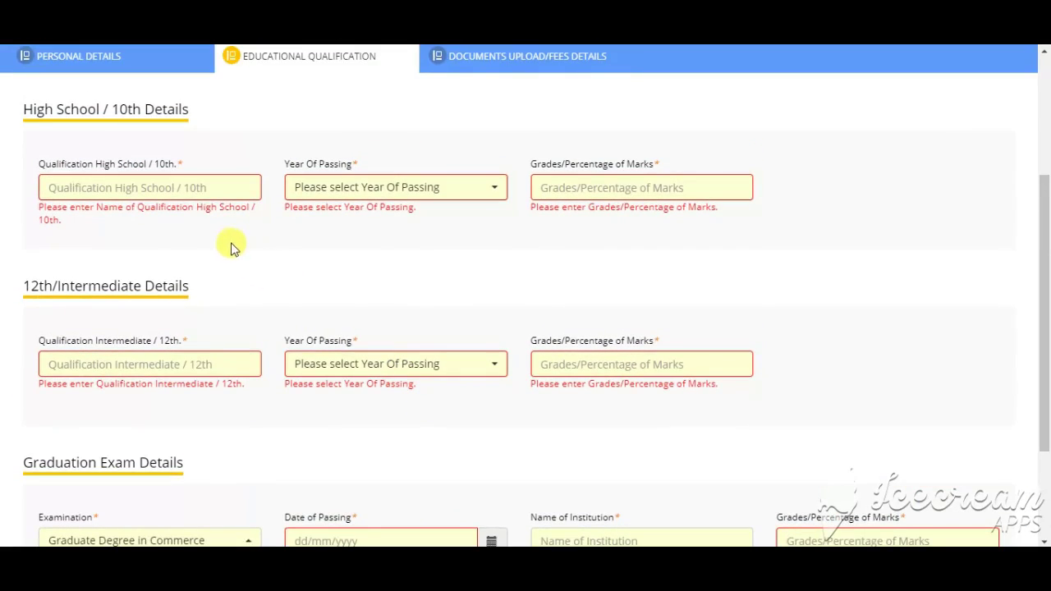
click(349, 187)
click(349, 188)
scroll(332, 447, down, 5)
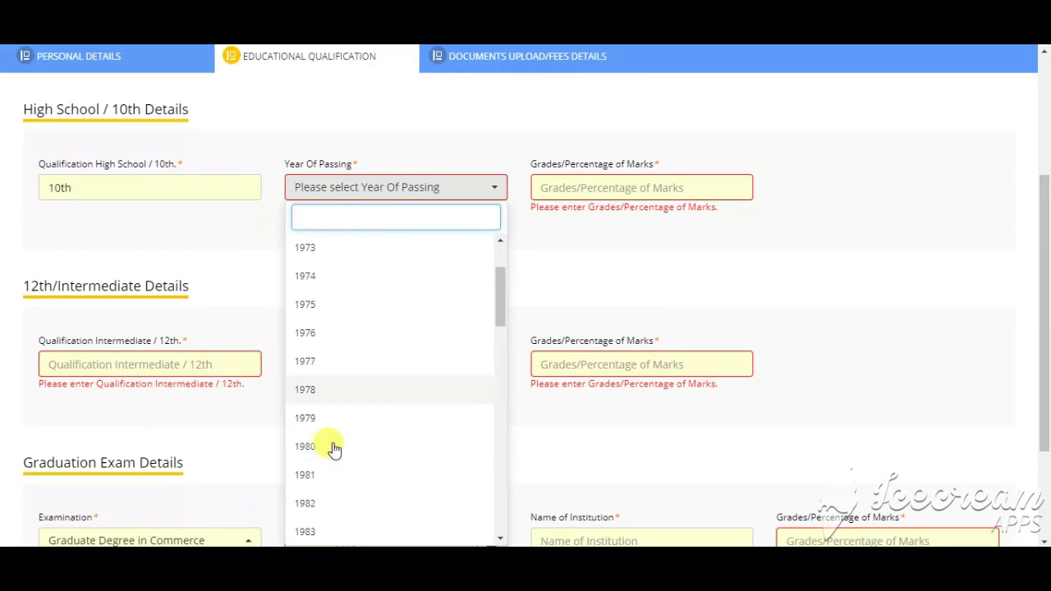
scroll(329, 468, down, 8)
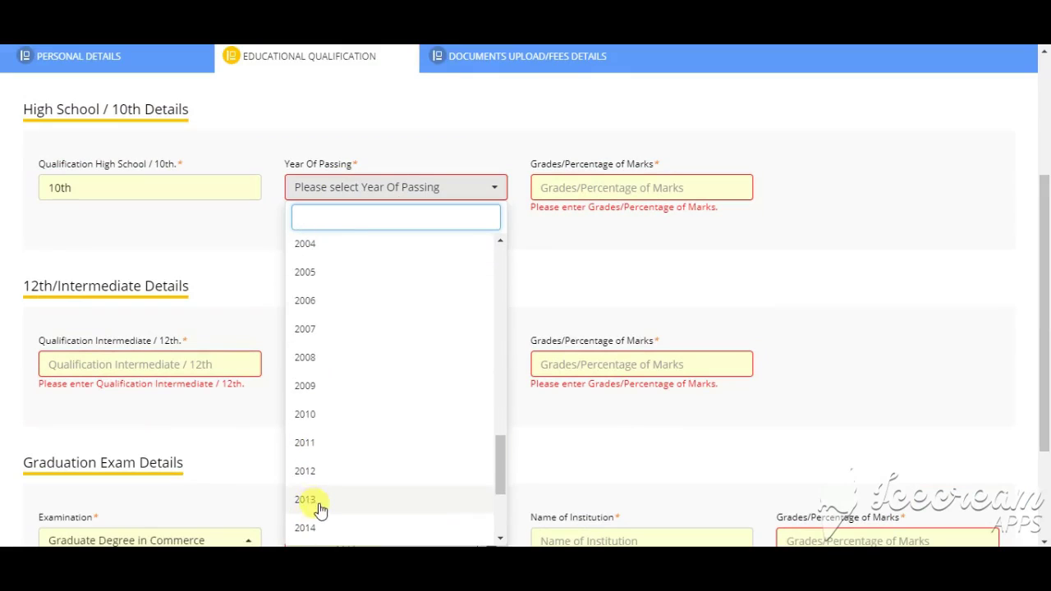
click(317, 413)
click(639, 191)
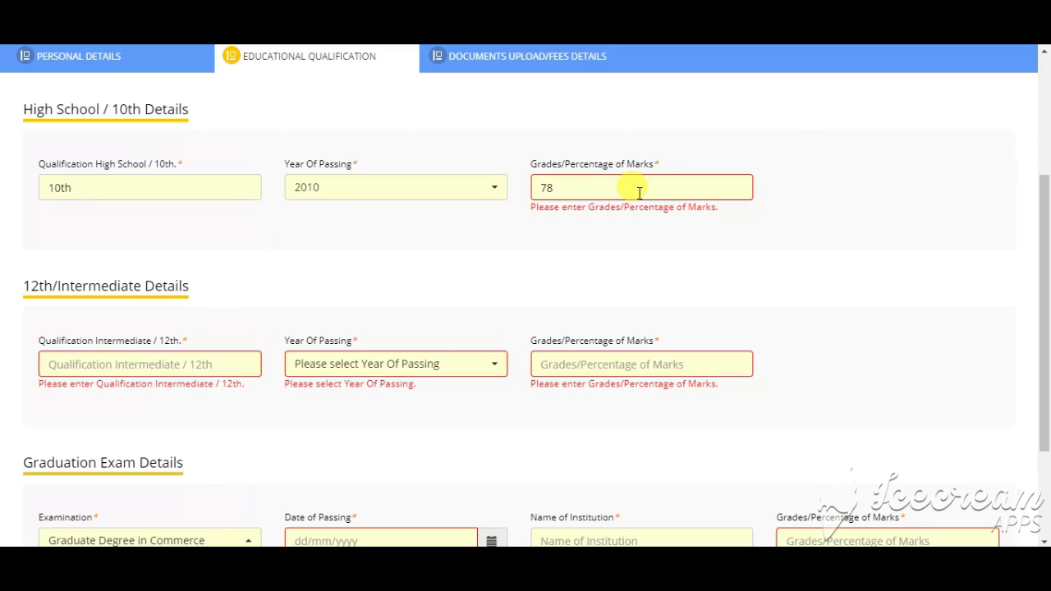
text(78)
Step: Fill in the Intermediate details with qualification 12th, year of passing 2012 and marks 77
click(127, 368)
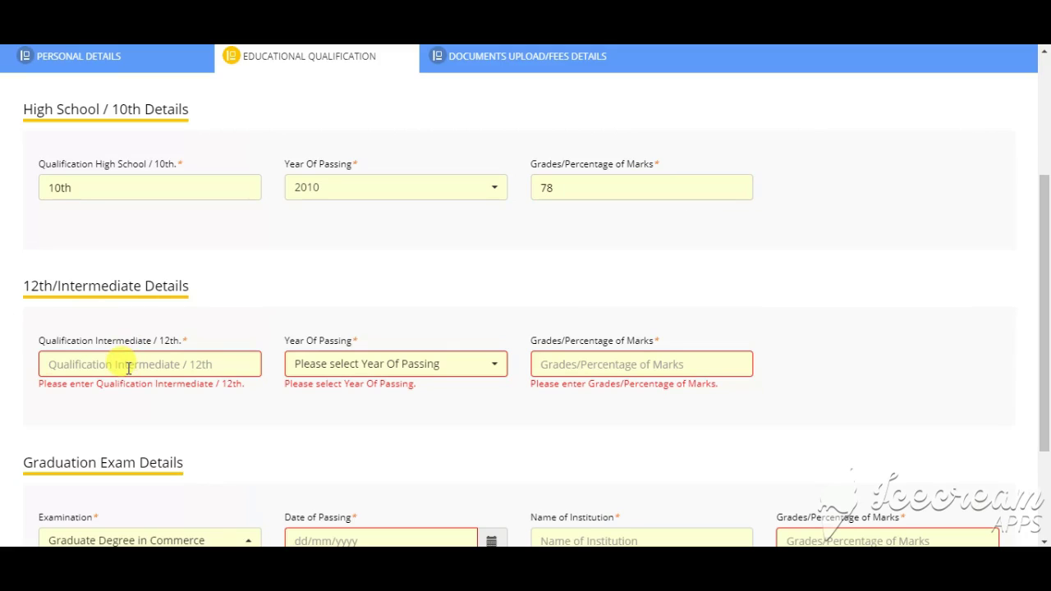
text(12th)
key(Tab)
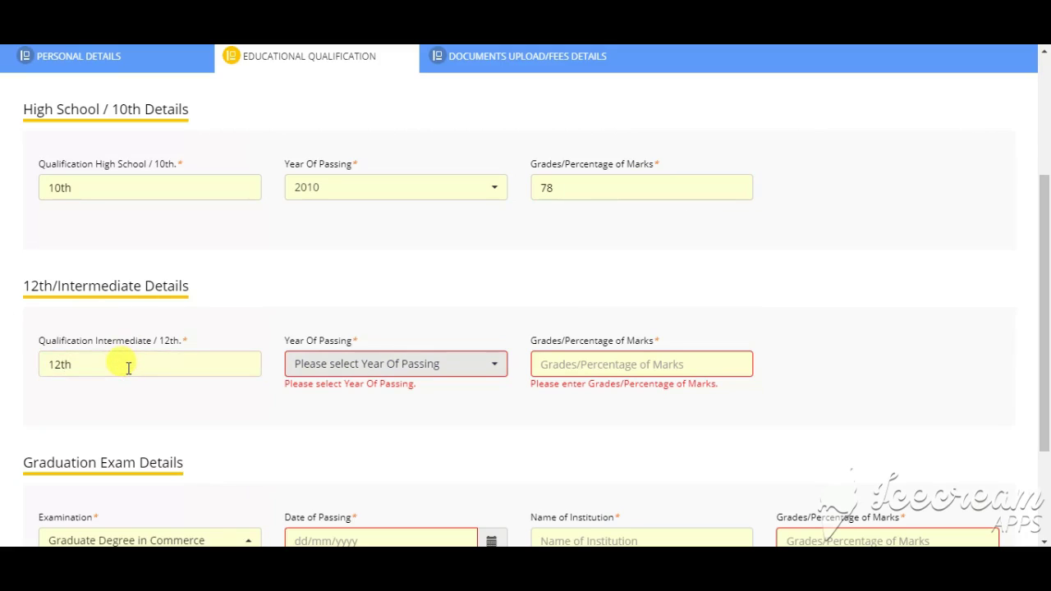
click(444, 373)
scroll(345, 297, down, 5)
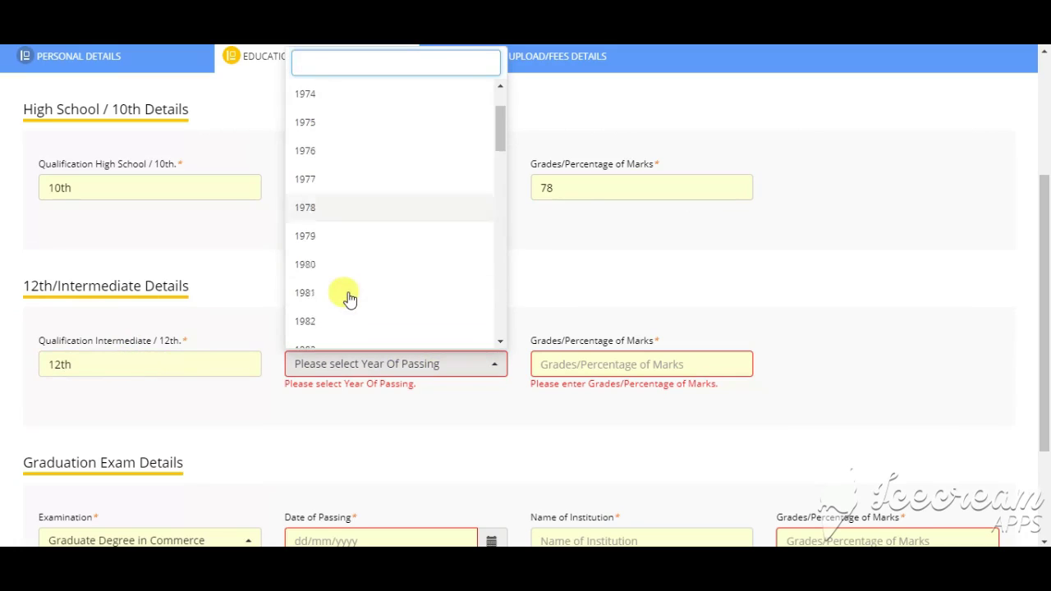
scroll(336, 304, down, 5)
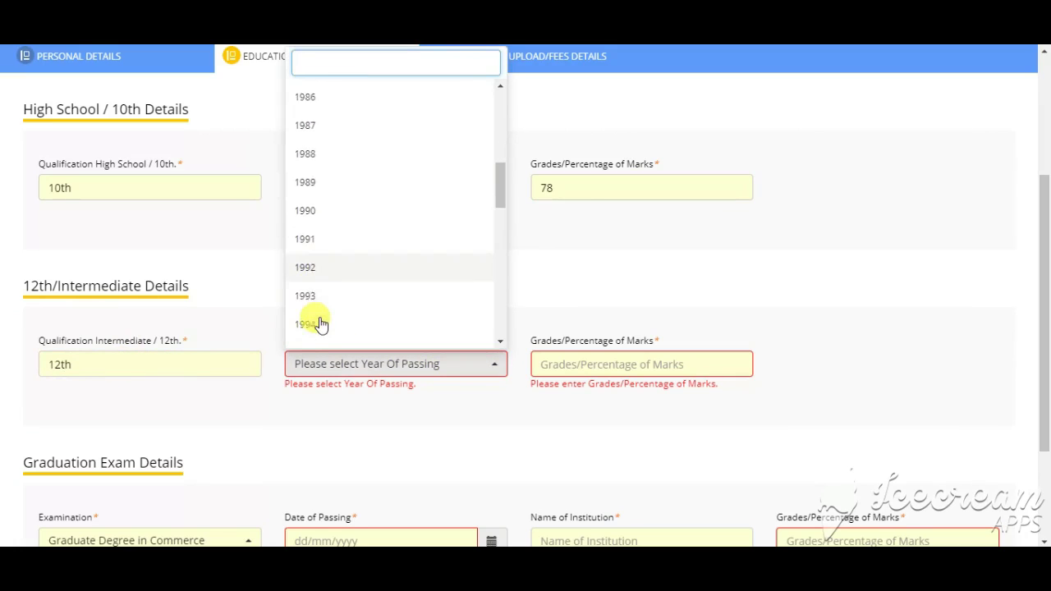
scroll(331, 319, down, 3)
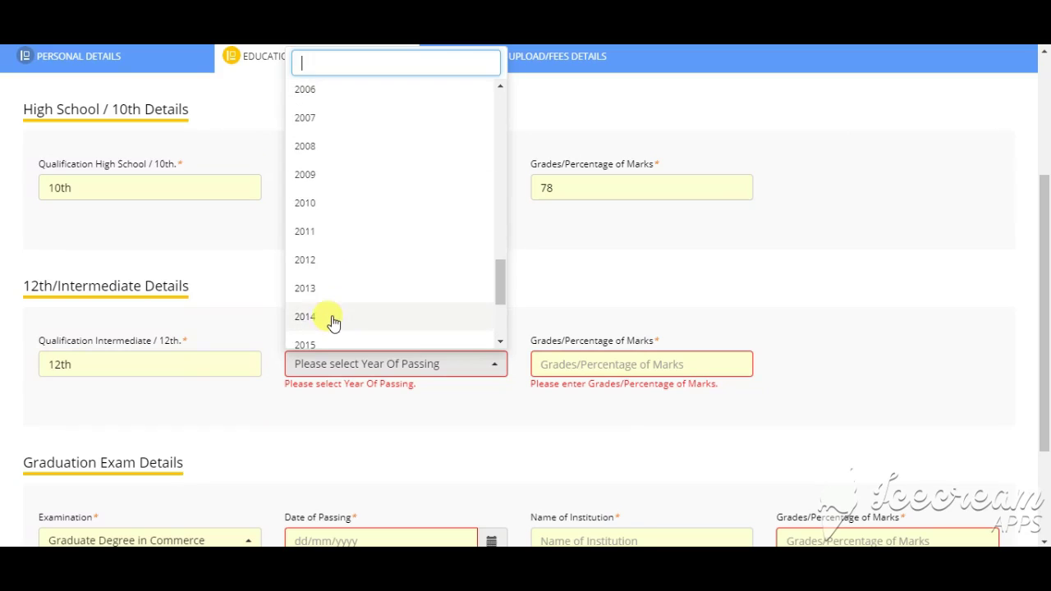
click(321, 274)
click(605, 365)
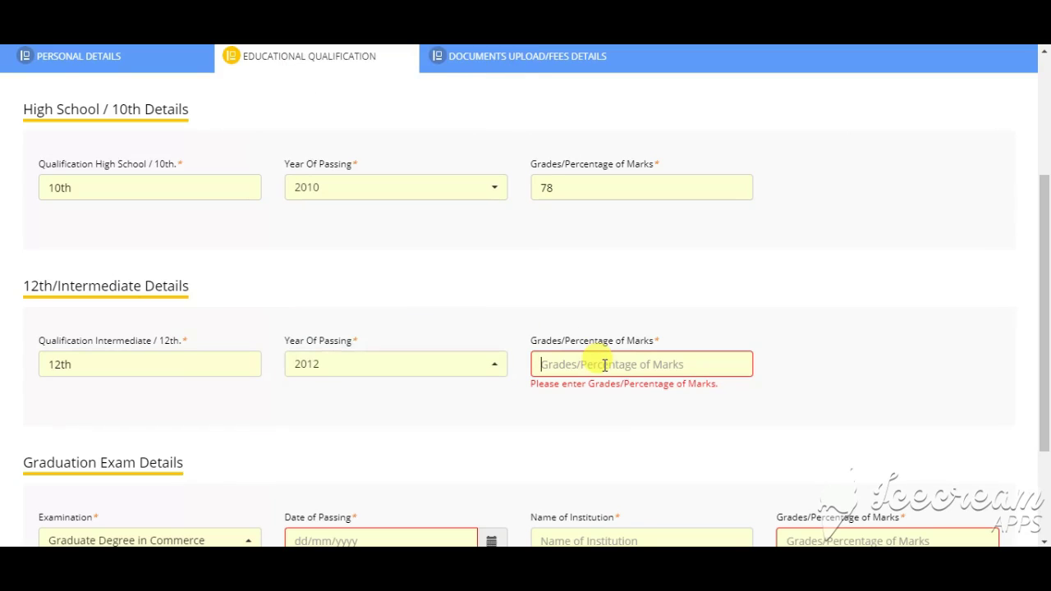
text(77)
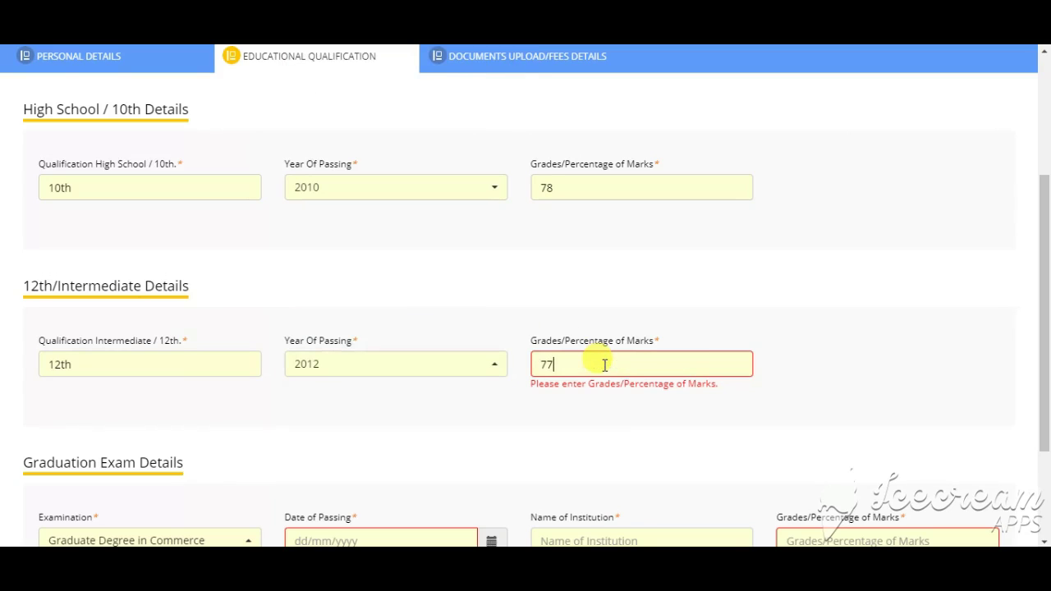
Step: Set the graduation date of passing to 26/06/2015 using the calendar
scroll(605, 365, down, 2)
click(387, 387)
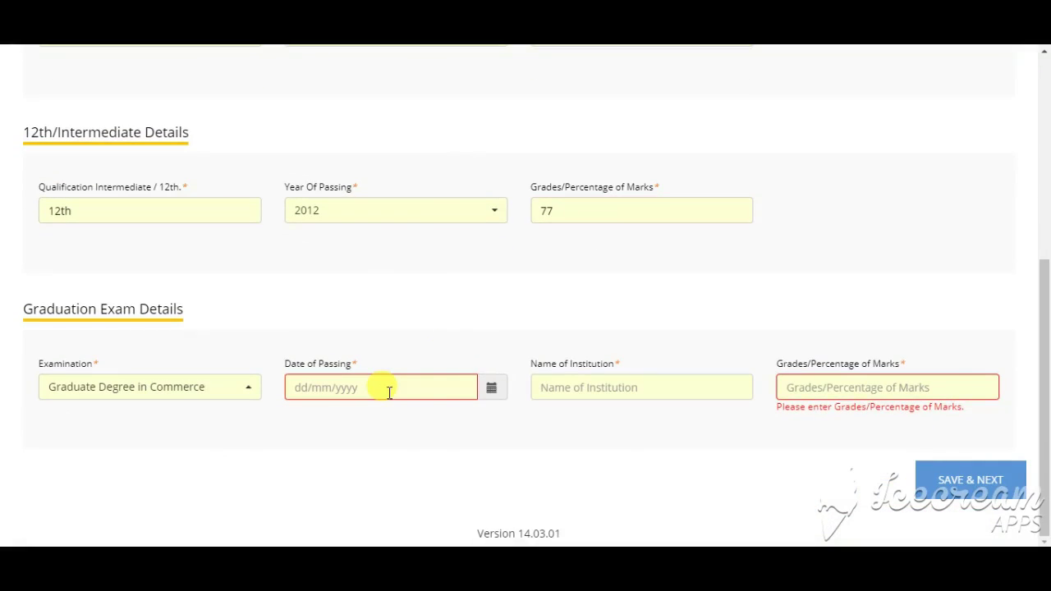
click(490, 389)
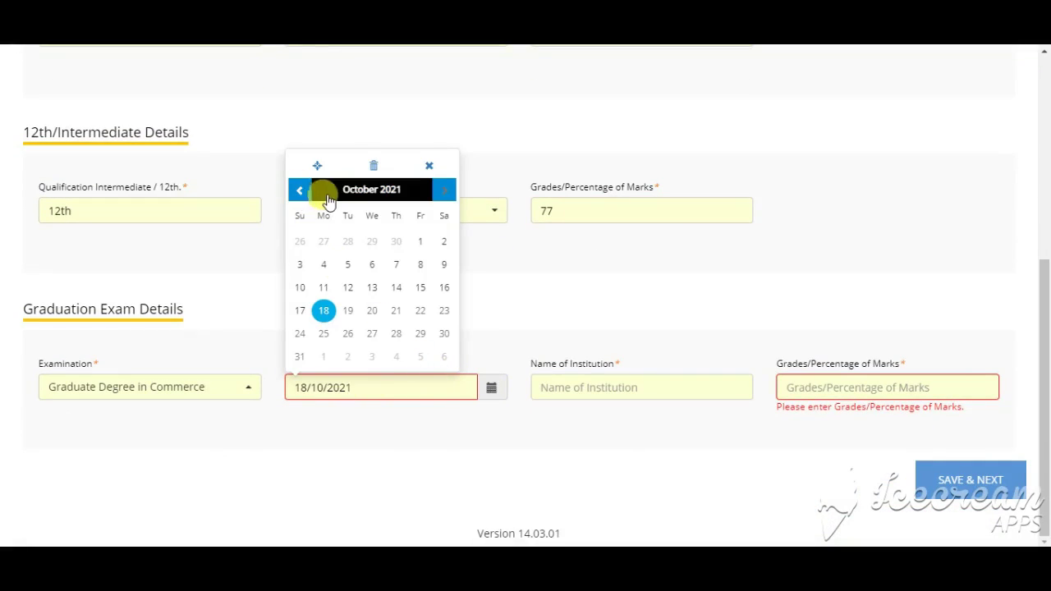
click(368, 187)
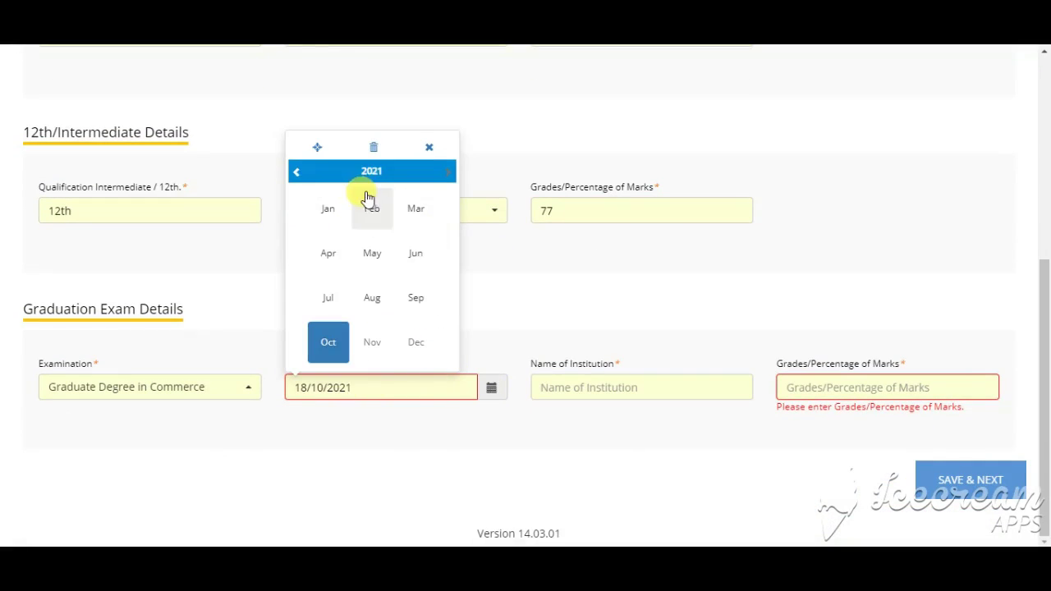
double_click(295, 174)
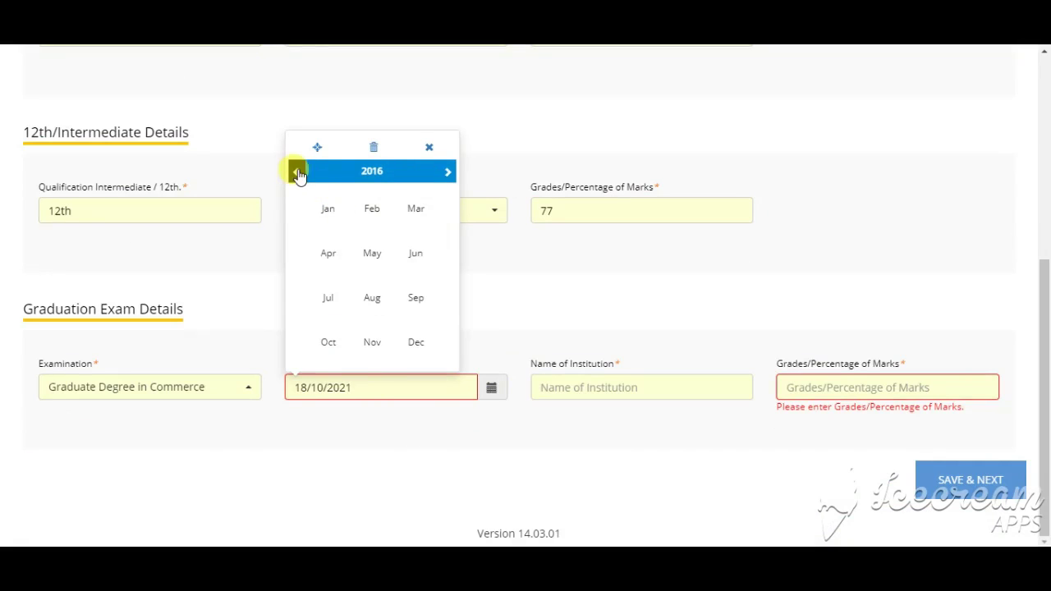
click(296, 174)
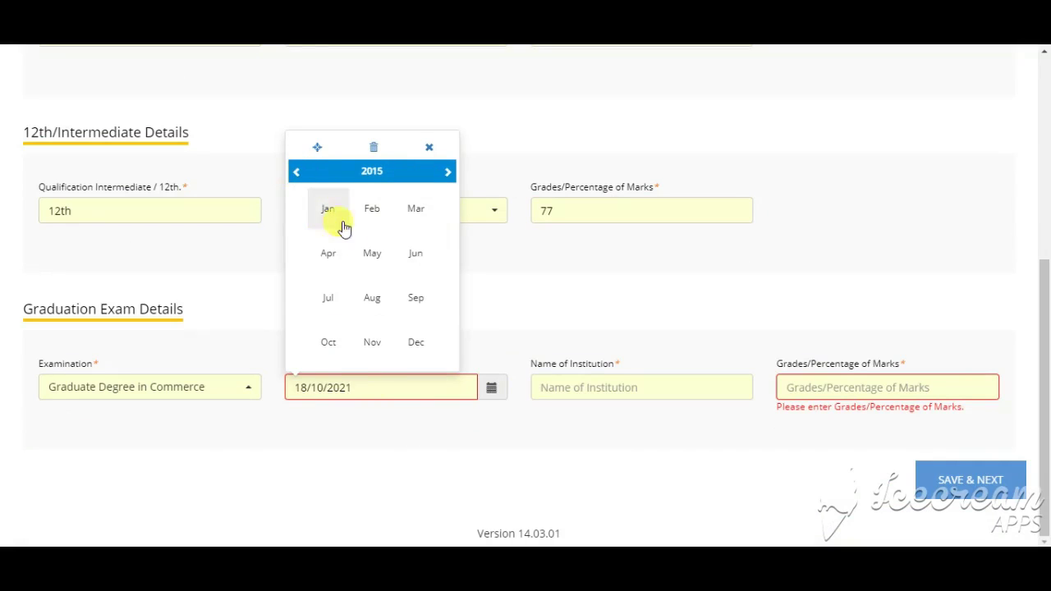
click(418, 256)
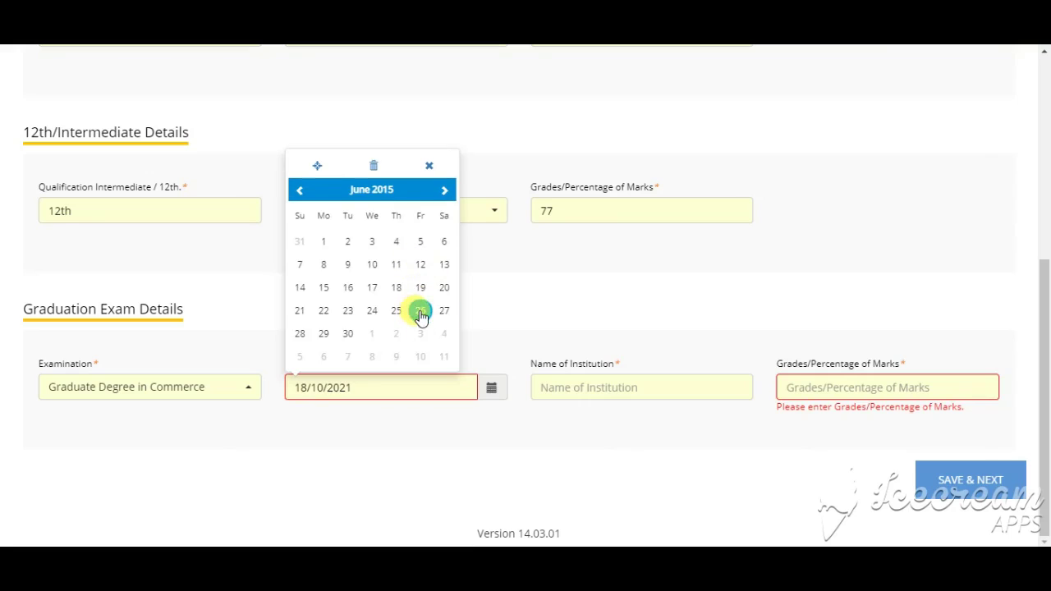
click(420, 309)
Step: Enter jagdmba college as the graduation institution and 89 as its grades/percentage of marks
click(605, 390)
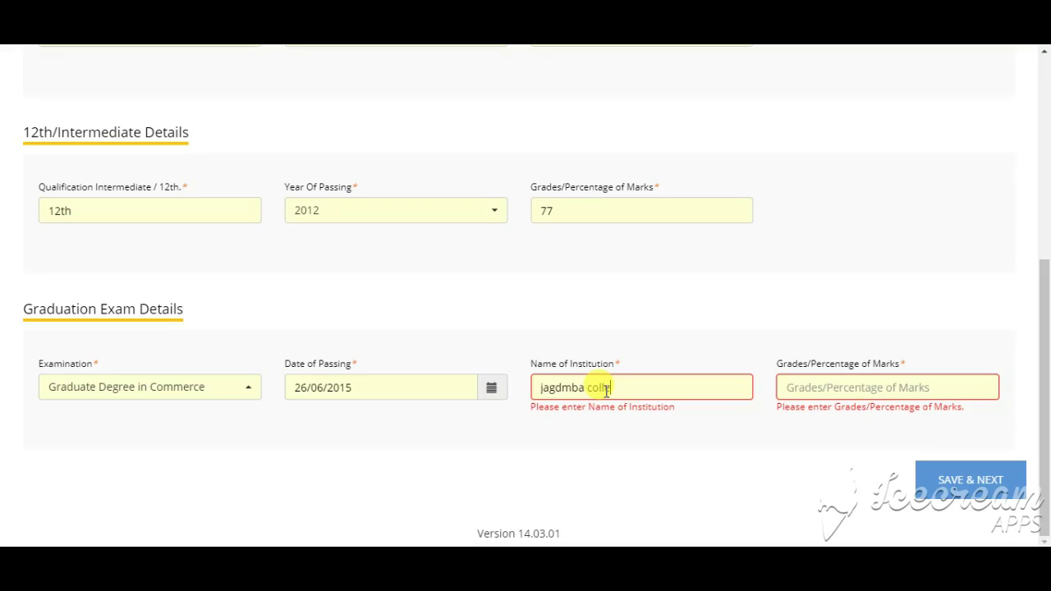
key(Tab)
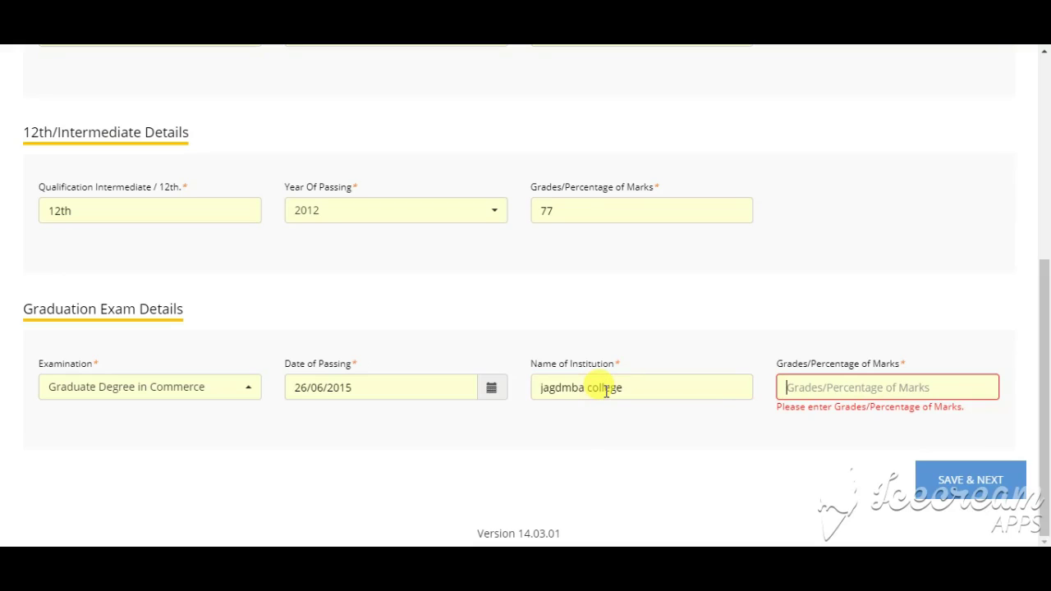
text(89)
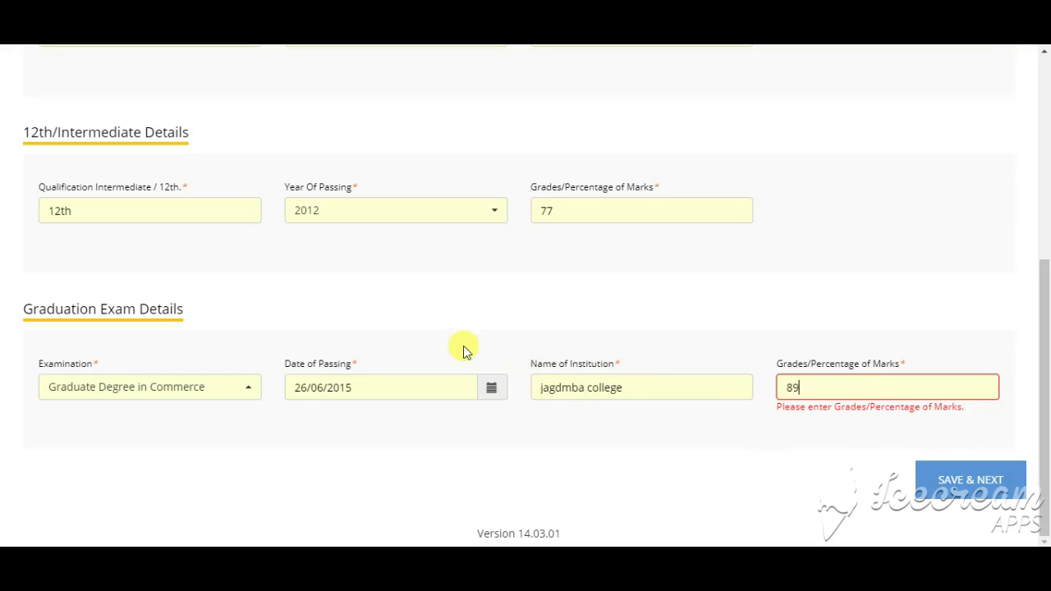
Step: Save the educational qualification details and review the document upload, exam fee and declaration sections
click(936, 478)
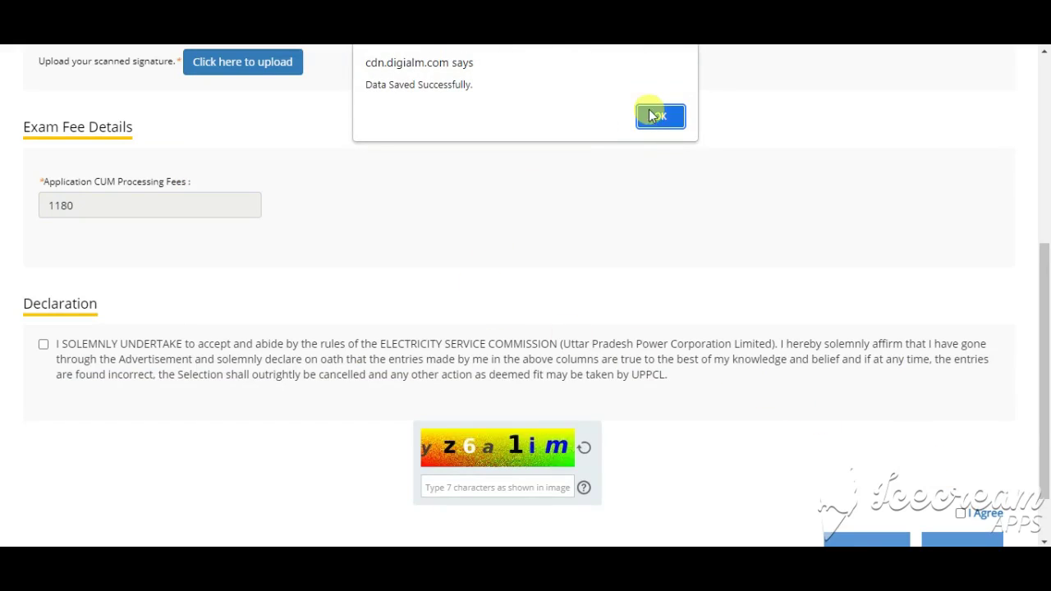
click(660, 117)
scroll(525, 181, up, 3)
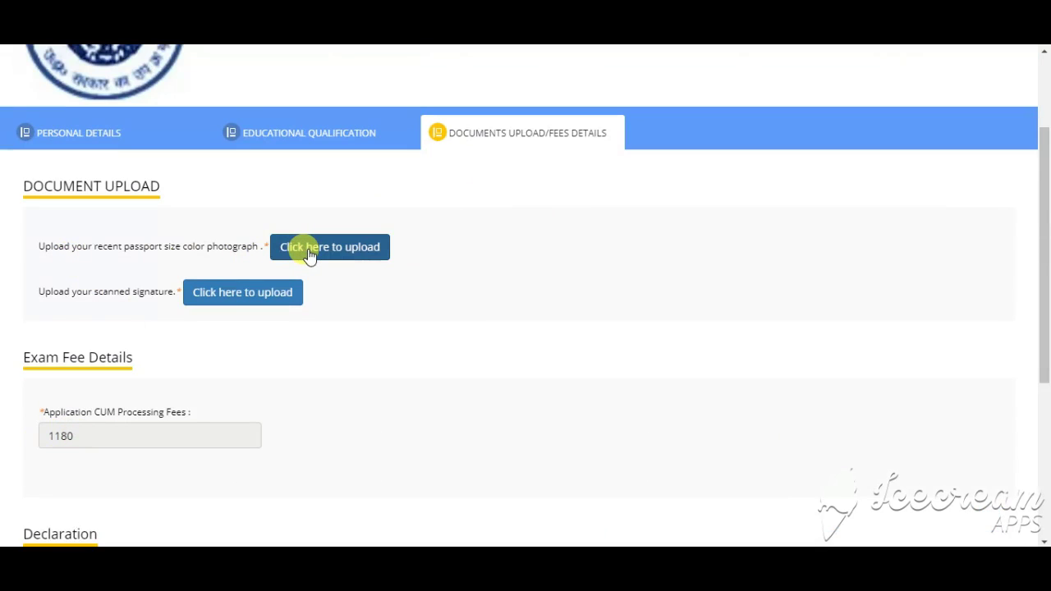
scroll(271, 328, down, 3)
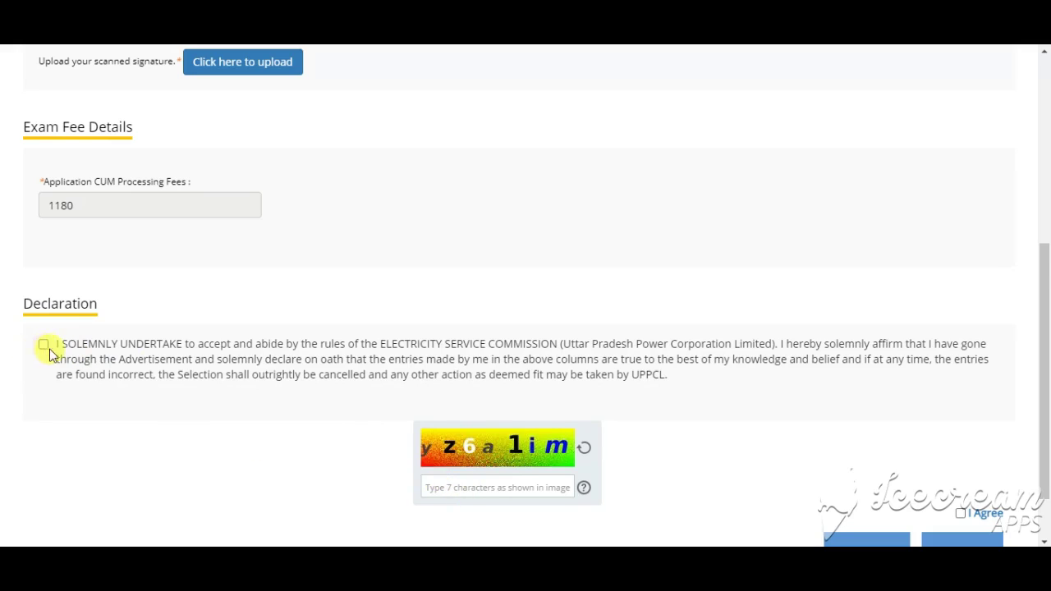
Step: Open and close the photograph upload, and upload the scanned signature as a JPG image
scroll(652, 440, down, 1)
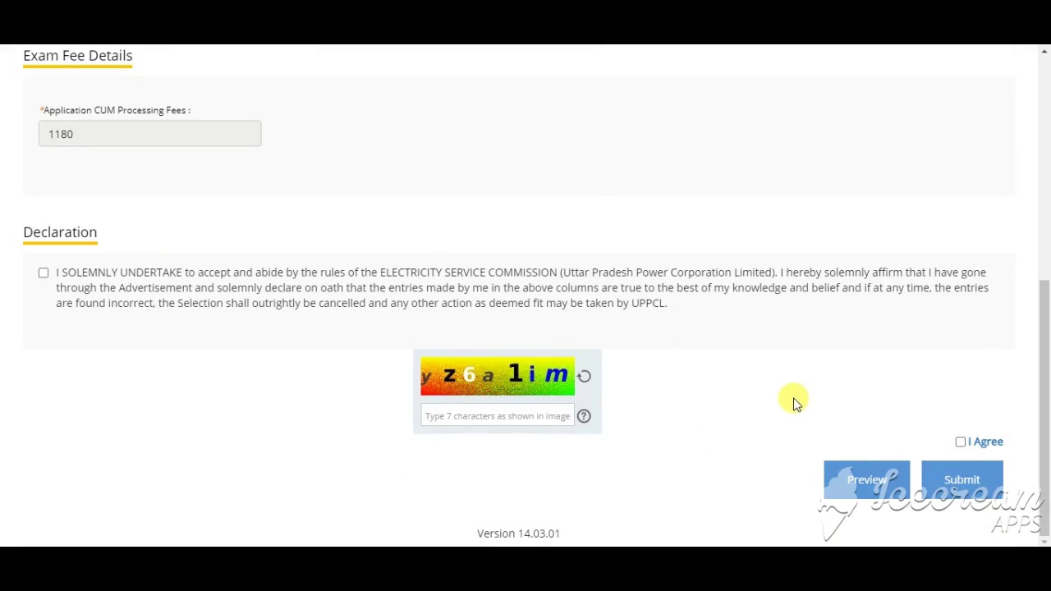
click(956, 481)
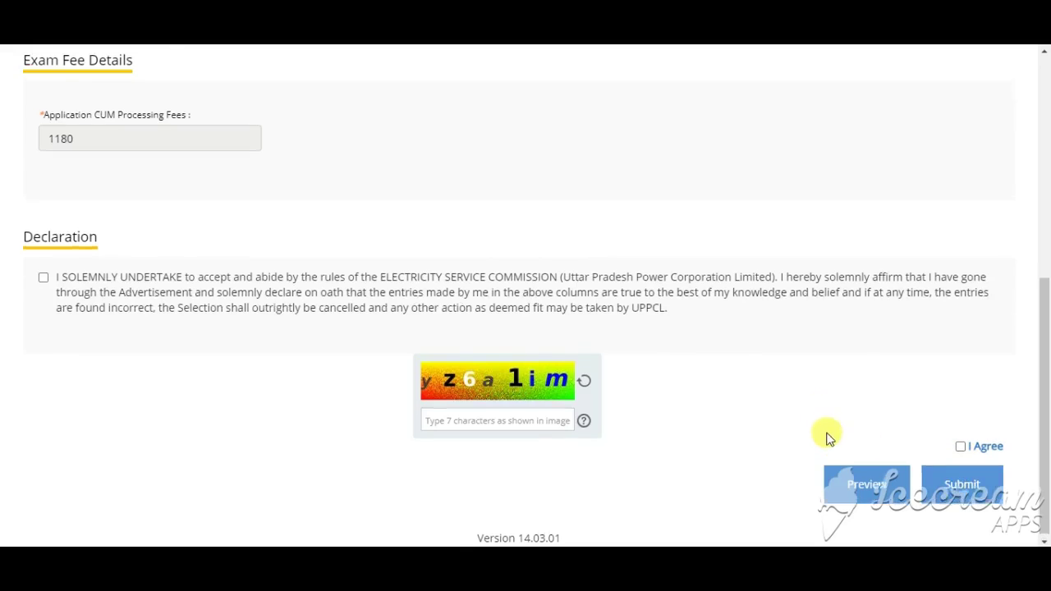
click(336, 270)
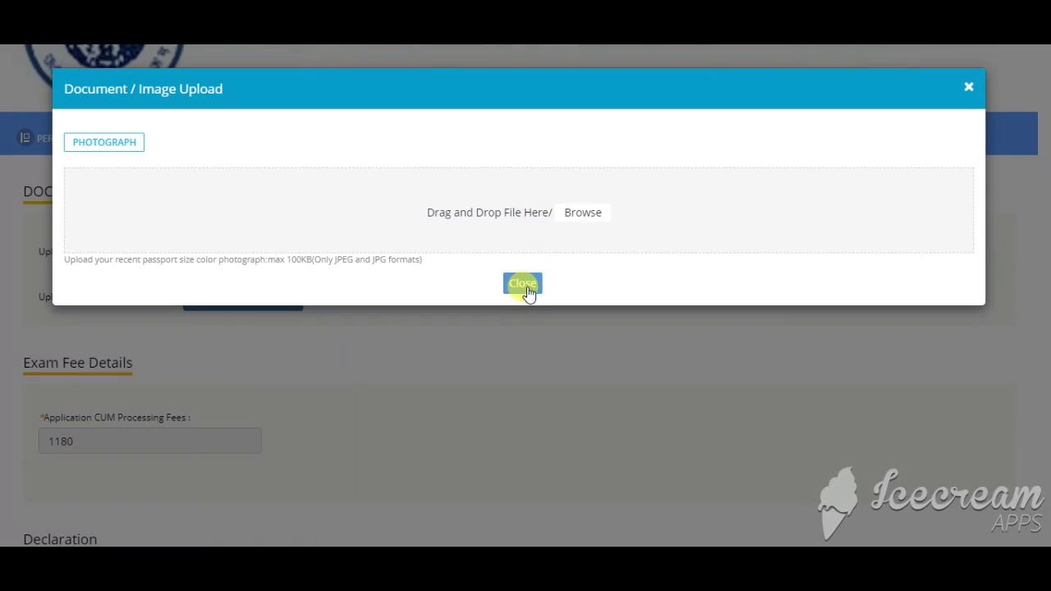
click(525, 285)
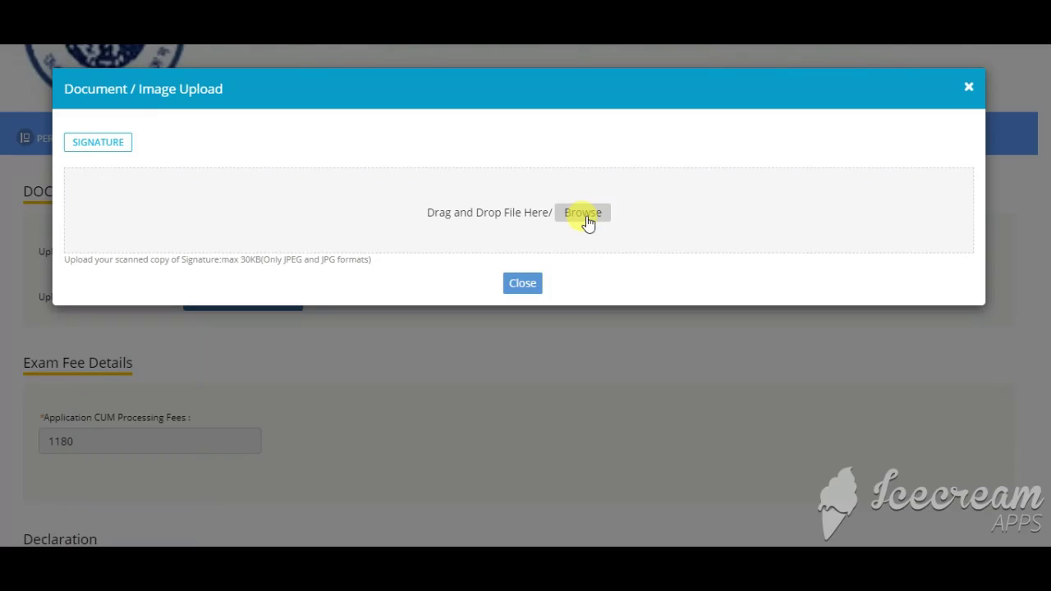
drag(585, 217, 274, 237)
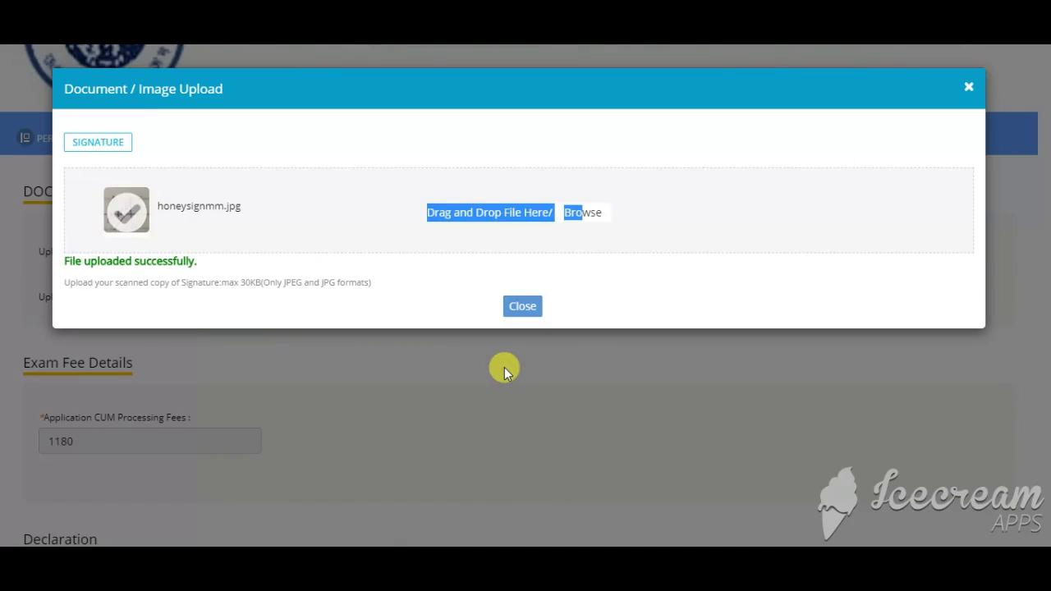
click(524, 309)
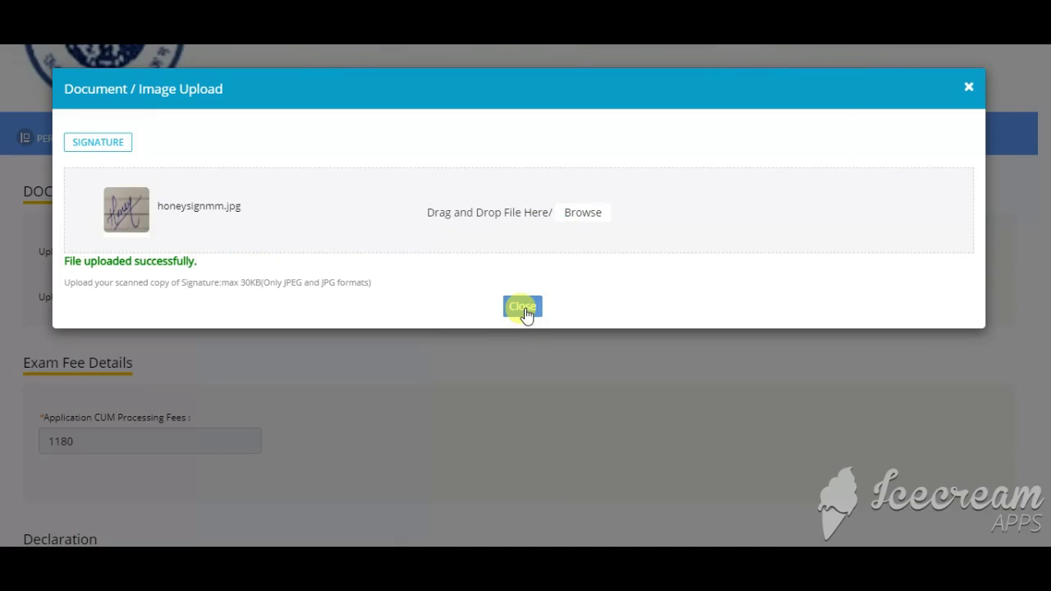
Step: Accept the solemn undertaking in the declaration, enter the captcha characters and tick I Agree
scroll(320, 387, down, 4)
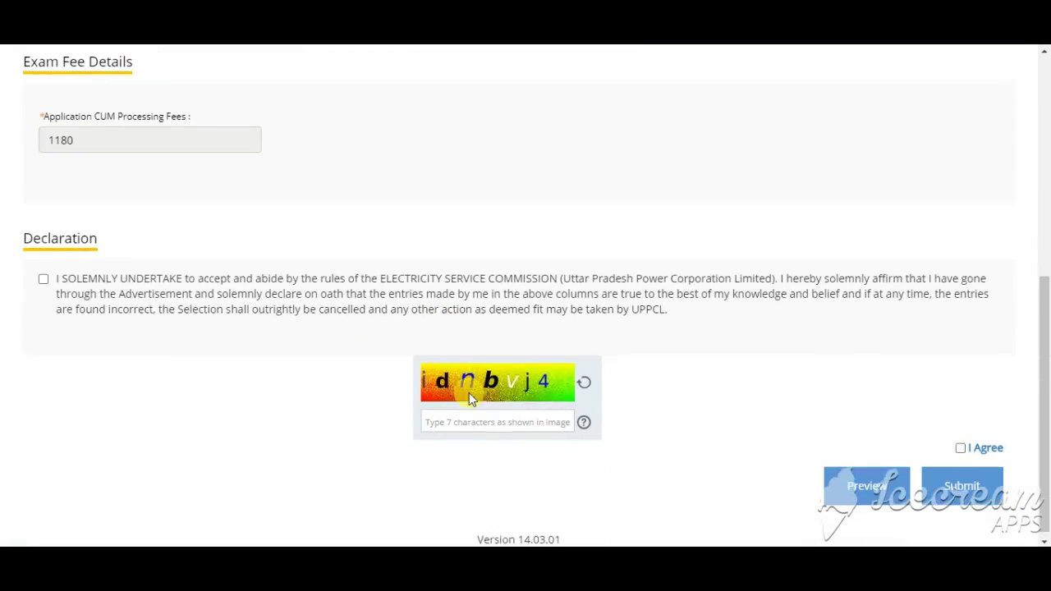
click(44, 274)
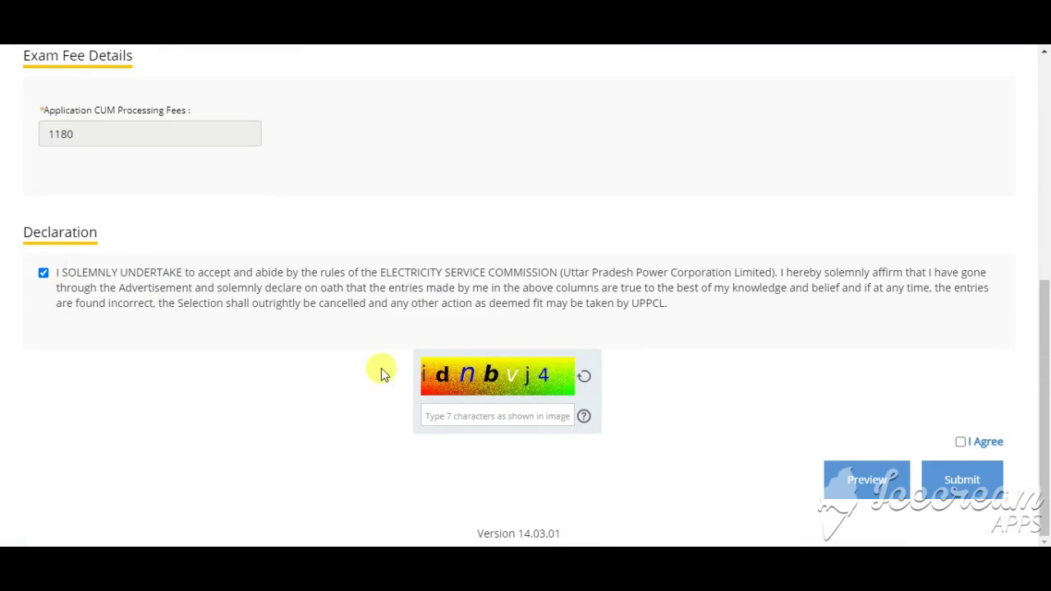
click(460, 408)
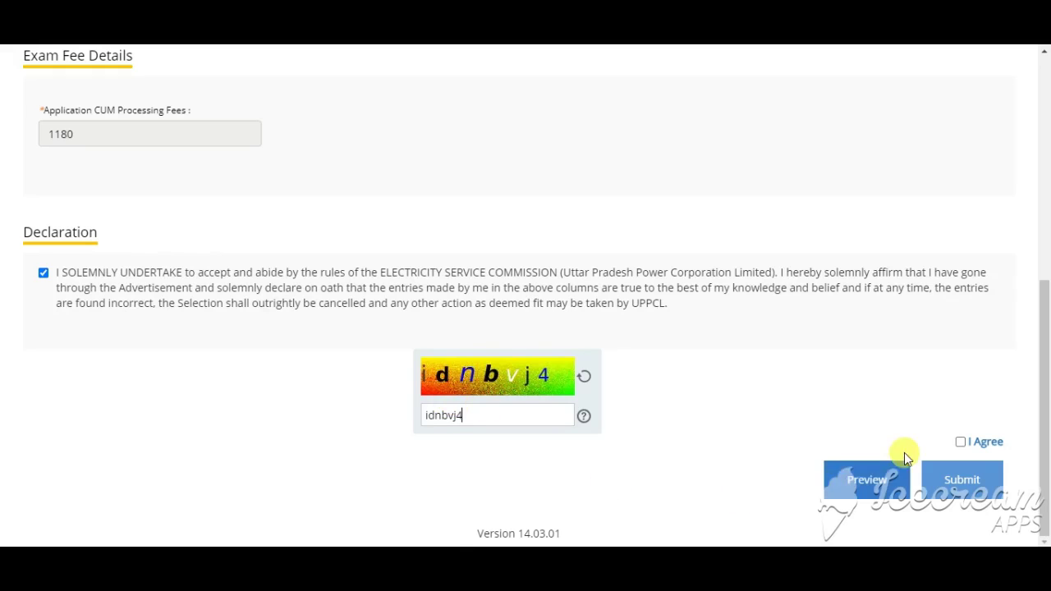
click(959, 442)
Step: Preview the completed application from beginning to end and close the preview
click(894, 486)
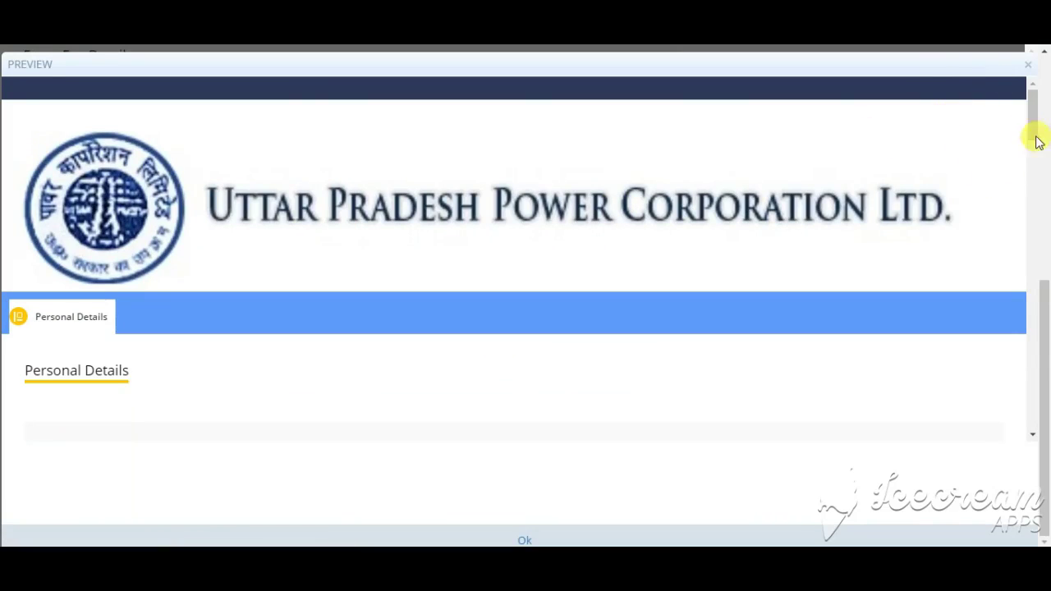
drag(1032, 117, 1036, 483)
drag(1032, 402, 1042, 69)
click(1028, 66)
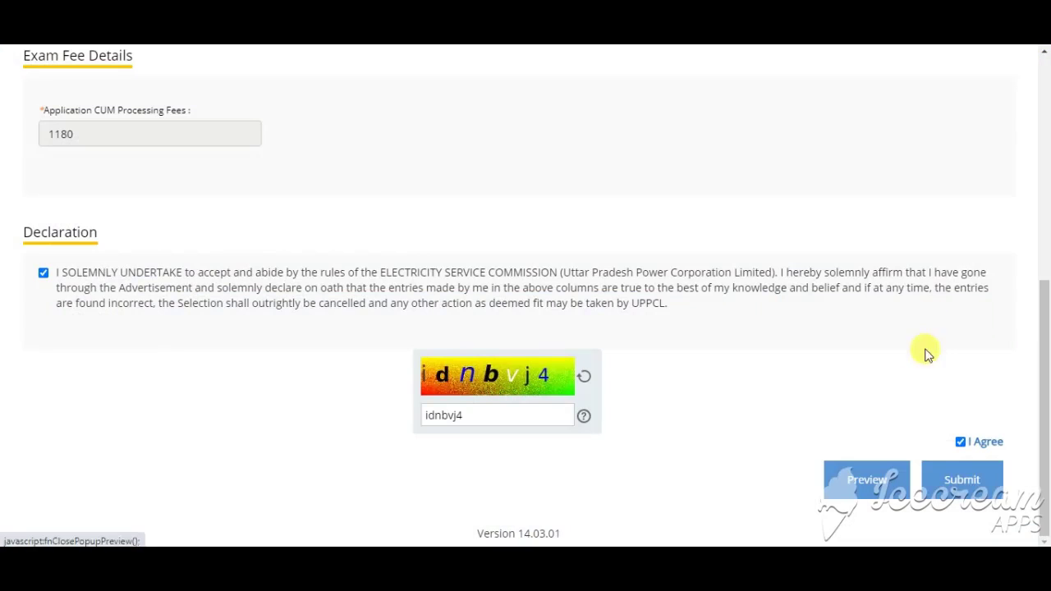
Step: Submit the application and agree to the privacy notice to reach the payment page
click(969, 479)
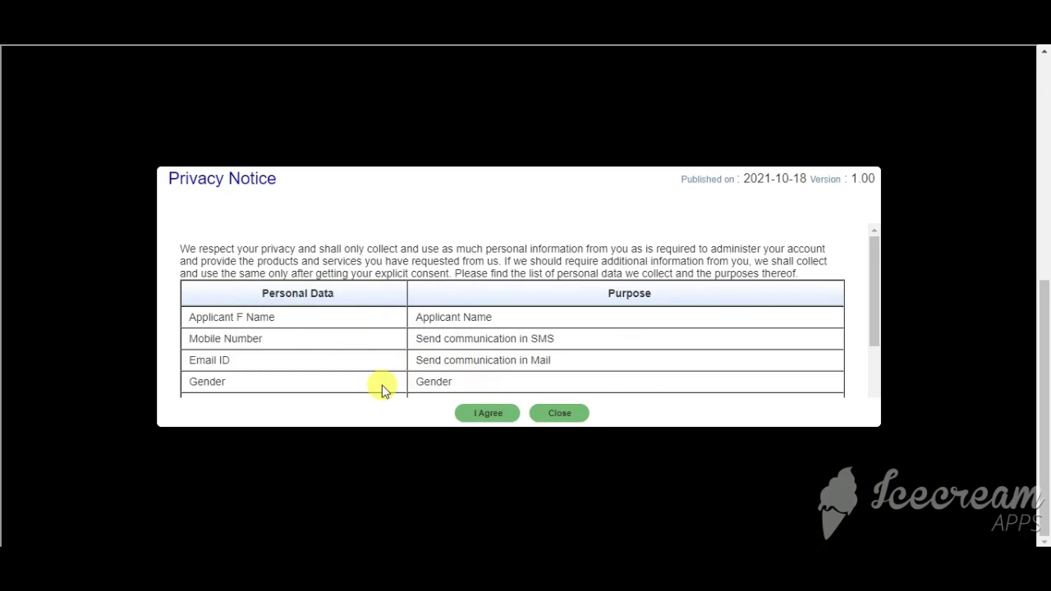
click(489, 415)
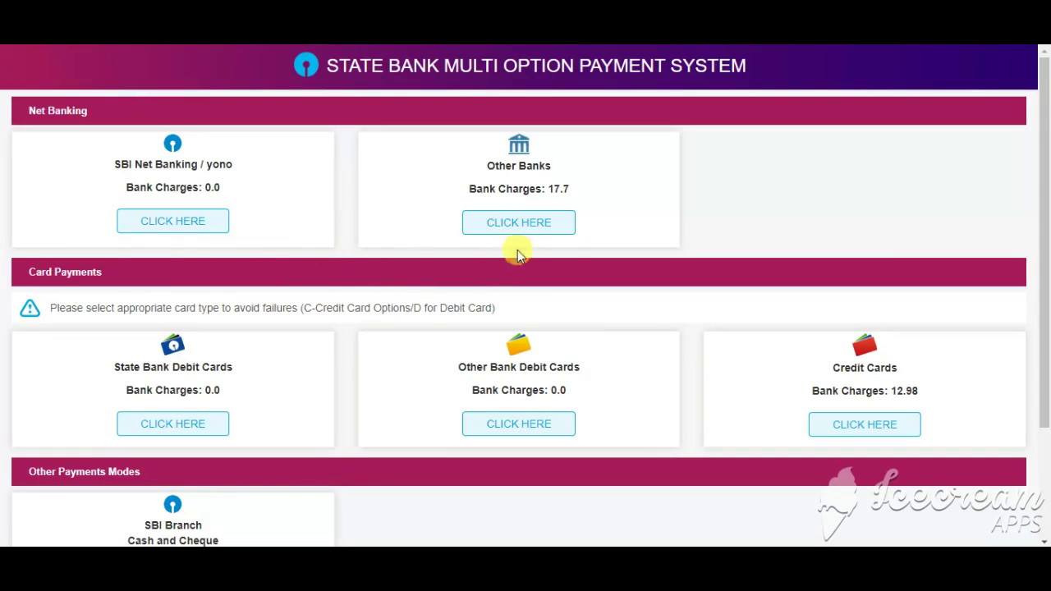
Step: Choose SBI Branch Cash and Cheque as the payment mode and review the payment details with the mobile number and date of birth fields
scroll(492, 262, down, 3)
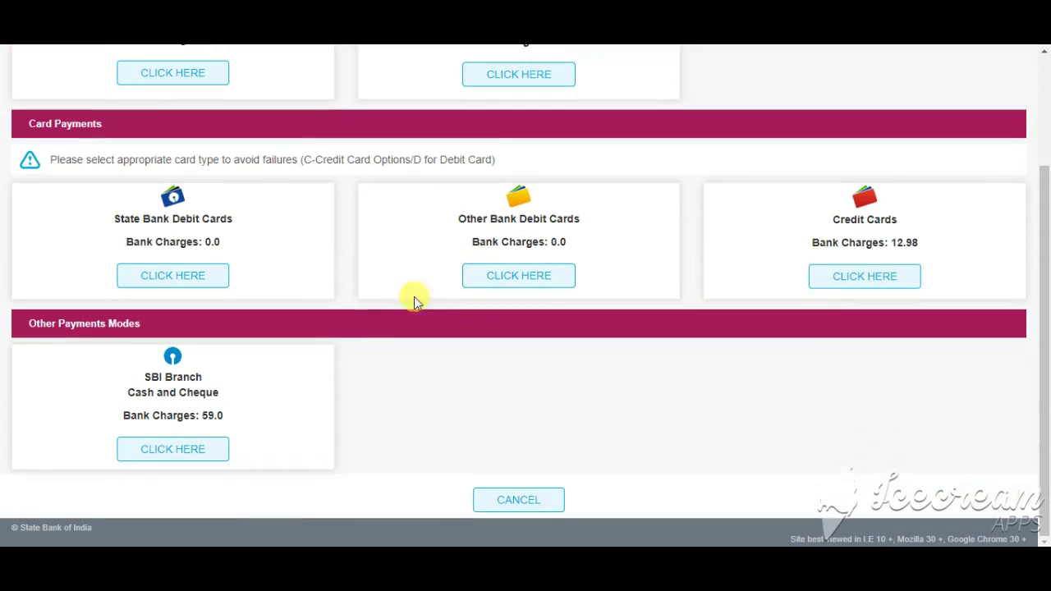
click(181, 457)
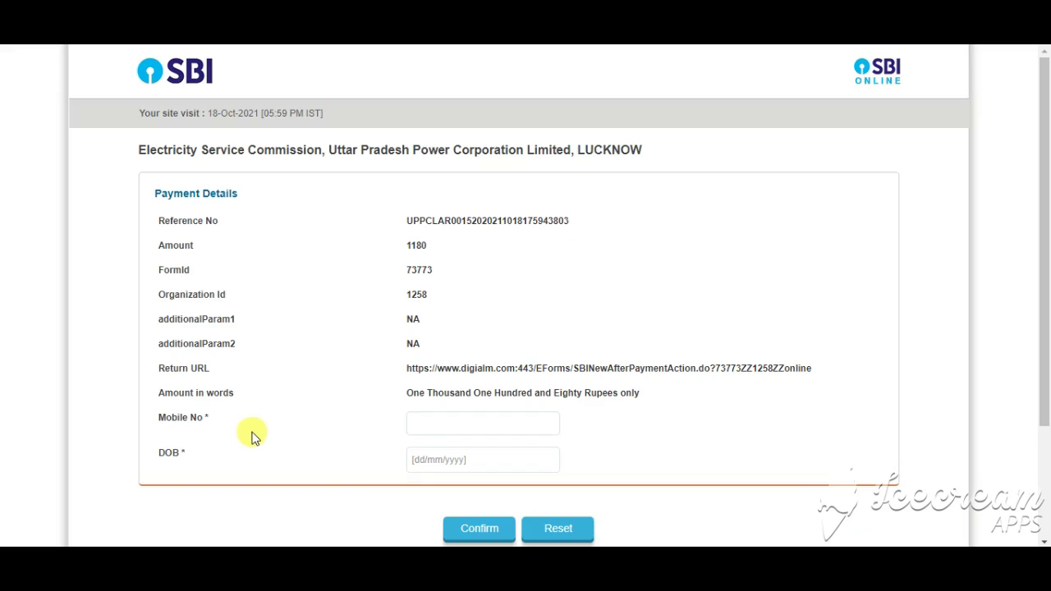
click(455, 423)
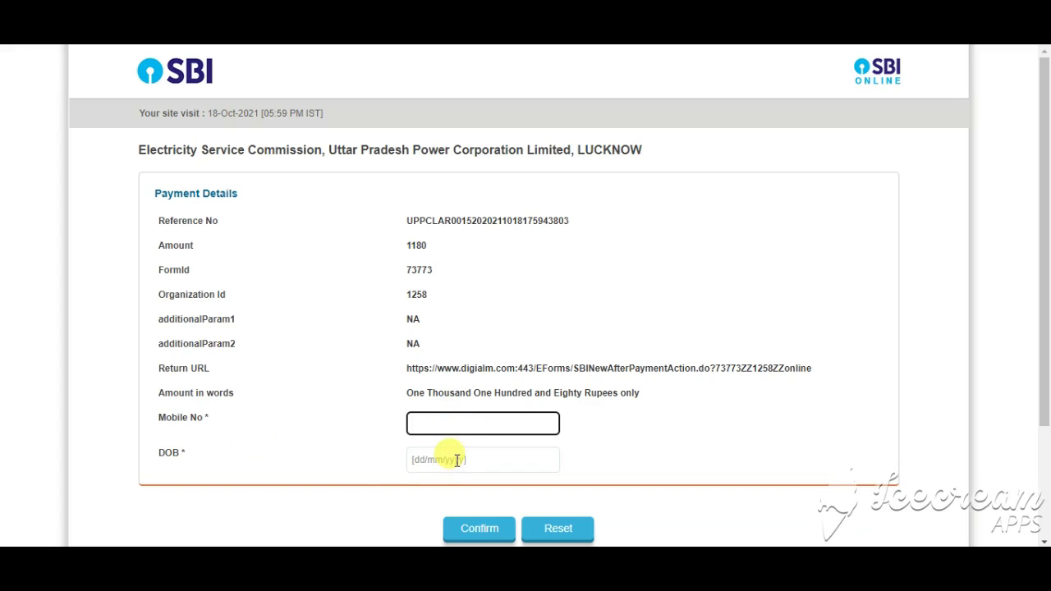
scroll(457, 459, down, 2)
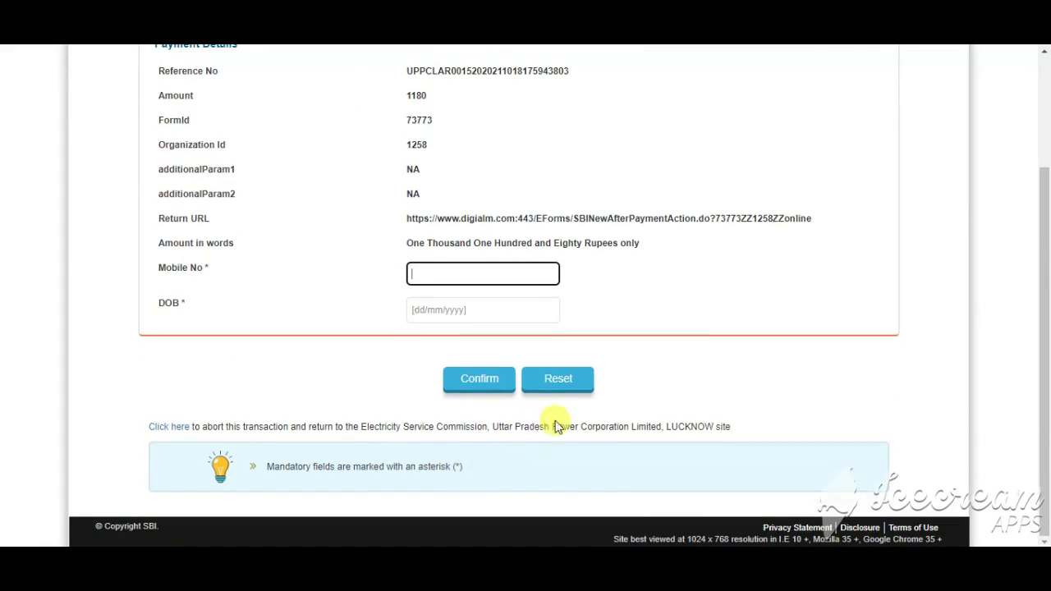
scroll(553, 427, up, 2)
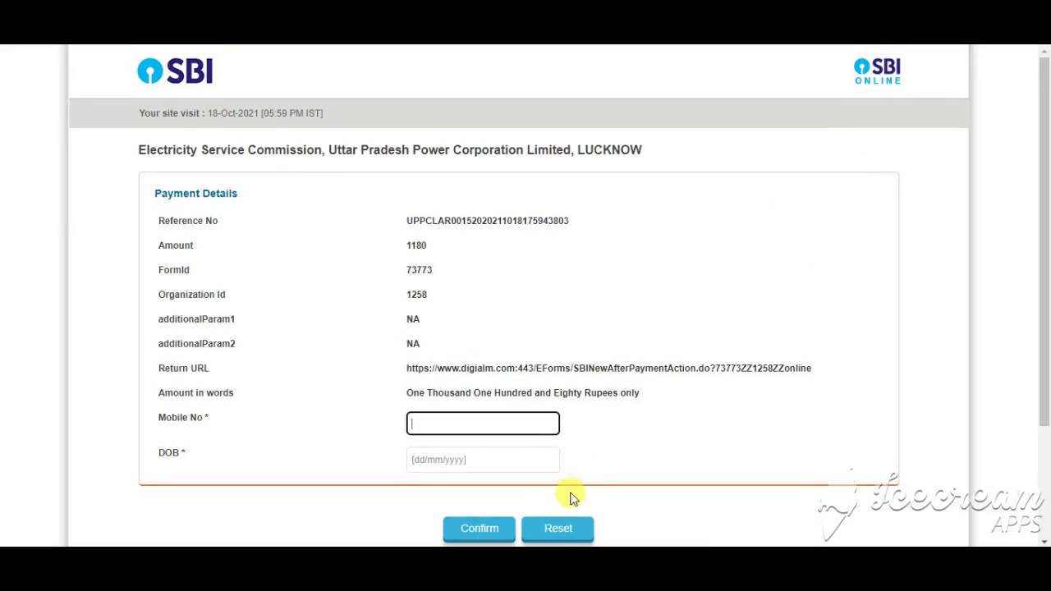